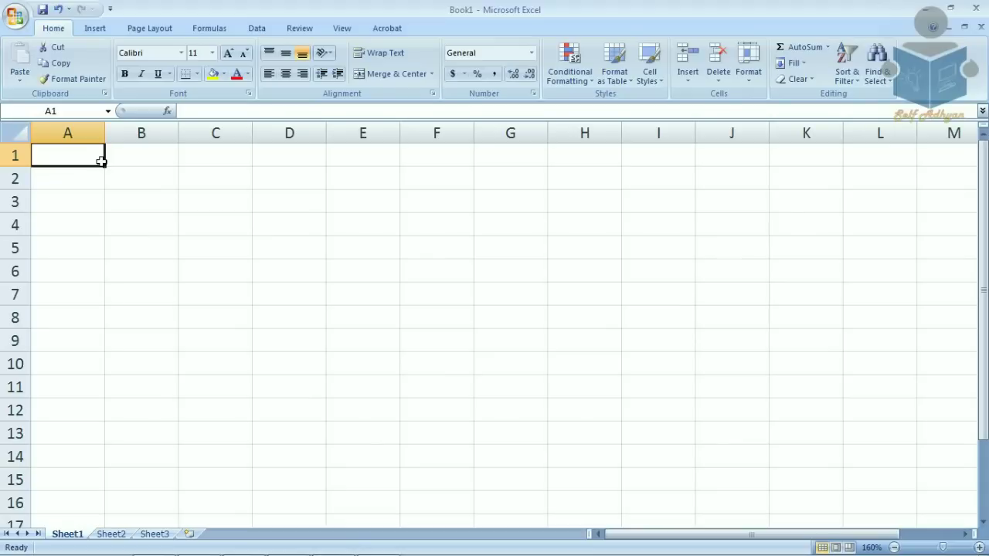
# Step: Enter the loan label with 100000 and the rate label with 9.5% in rows 1 and 2
pyautogui.write('loan')
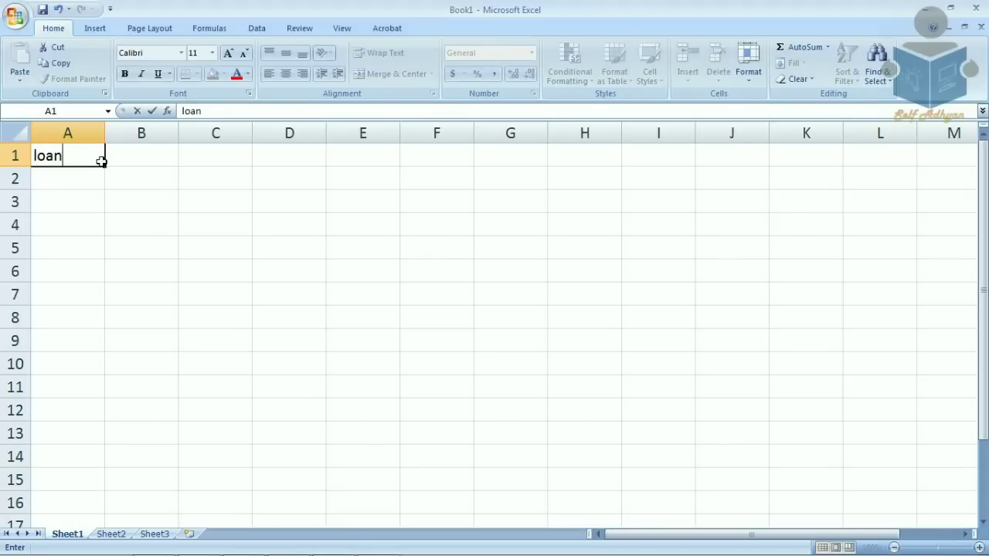
pyautogui.press('Tab')
pyautogui.write('100000')
pyautogui.click(101, 161)
pyautogui.press('Return')
pyautogui.write('rate')
pyautogui.press('Tab')
pyautogui.write('9.5%')
pyautogui.press('Return')
# Step: Add the year label with a value of 12 in row 3
pyautogui.press('Left')
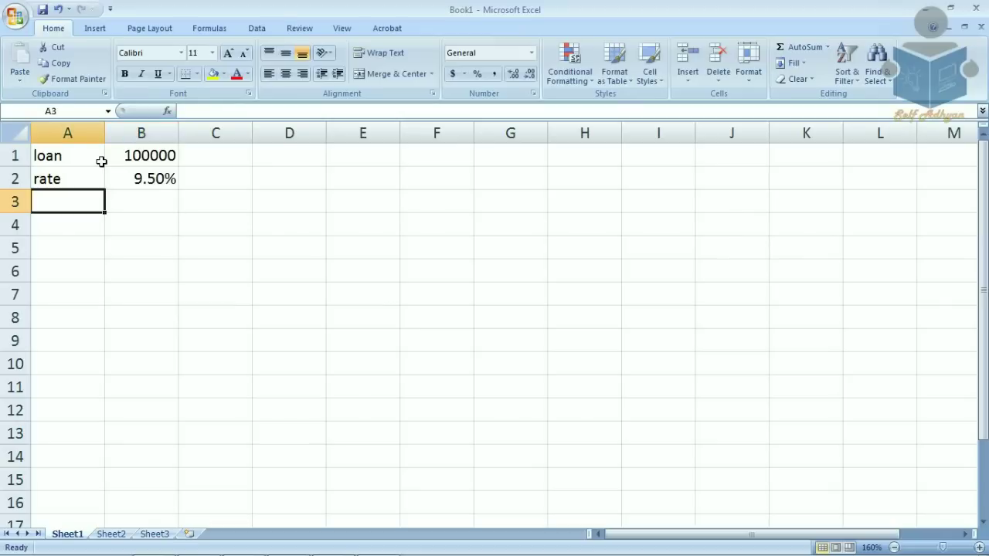
pyautogui.write('year')
pyautogui.press('Tab')
pyautogui.write('12')
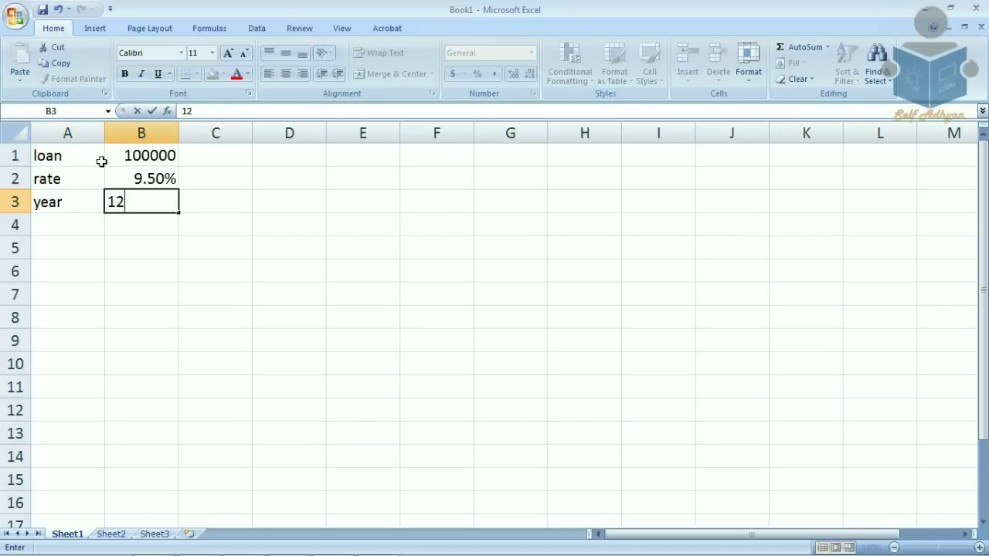
pyautogui.press('Tab')
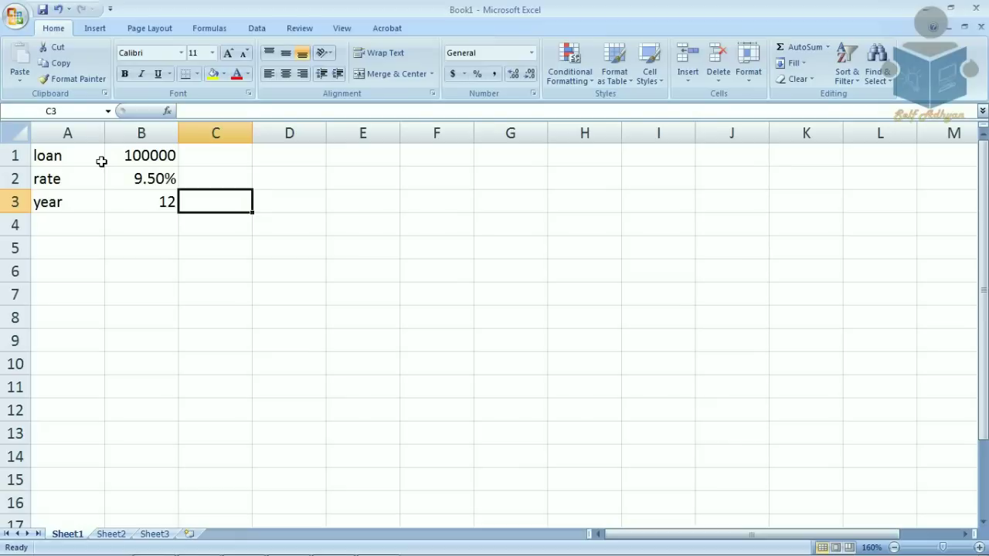
# Step: Label A4 'Emi' and start a =PMT( formula in B4
pyautogui.press('Left')
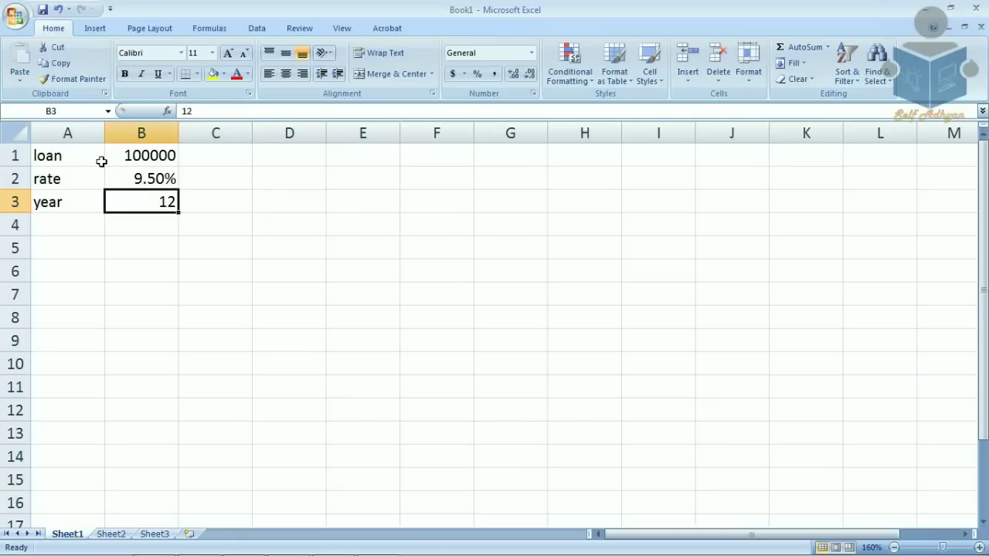
pyautogui.press('Down')
pyautogui.press('Left')
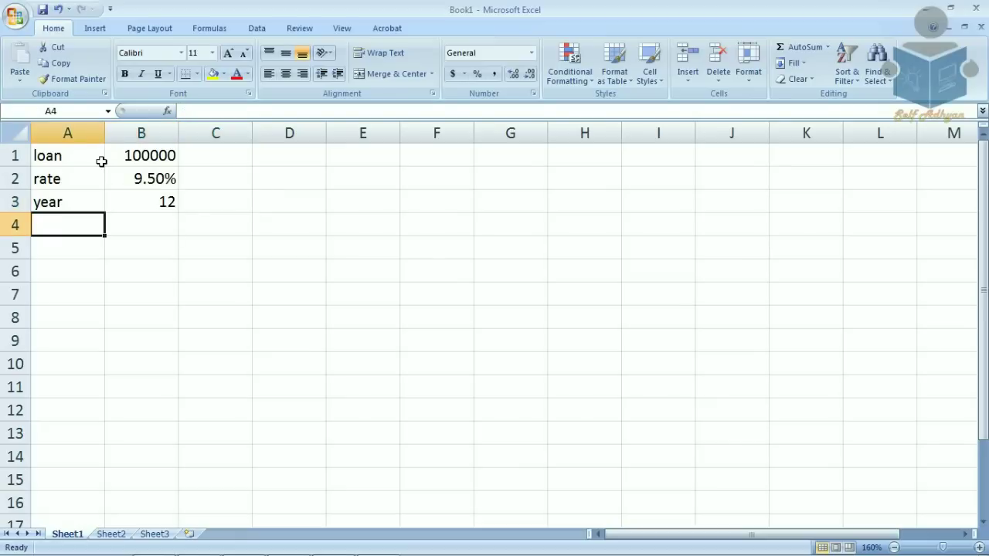
pyautogui.write('Emi')
pyautogui.press('Right')
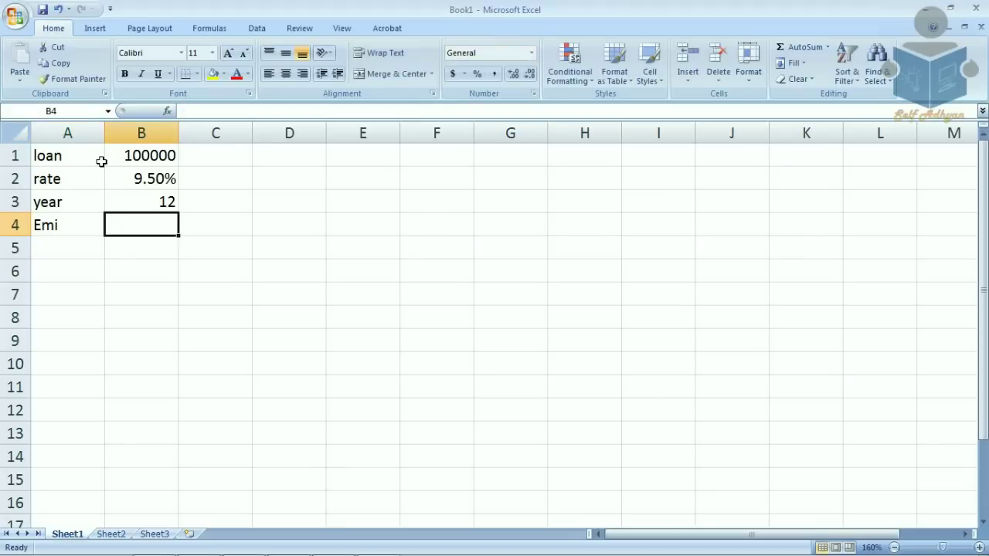
pyautogui.write('=pmt')
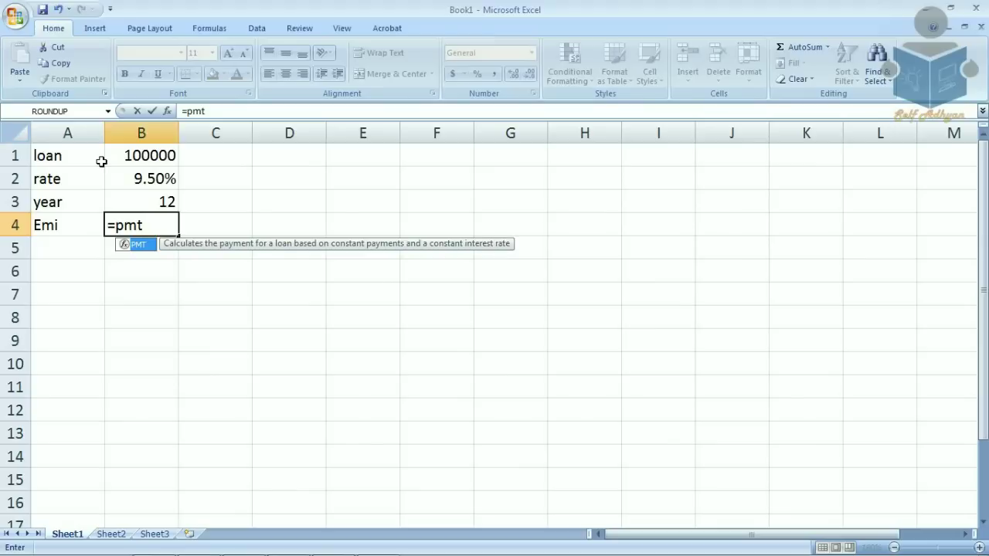
pyautogui.write('(')
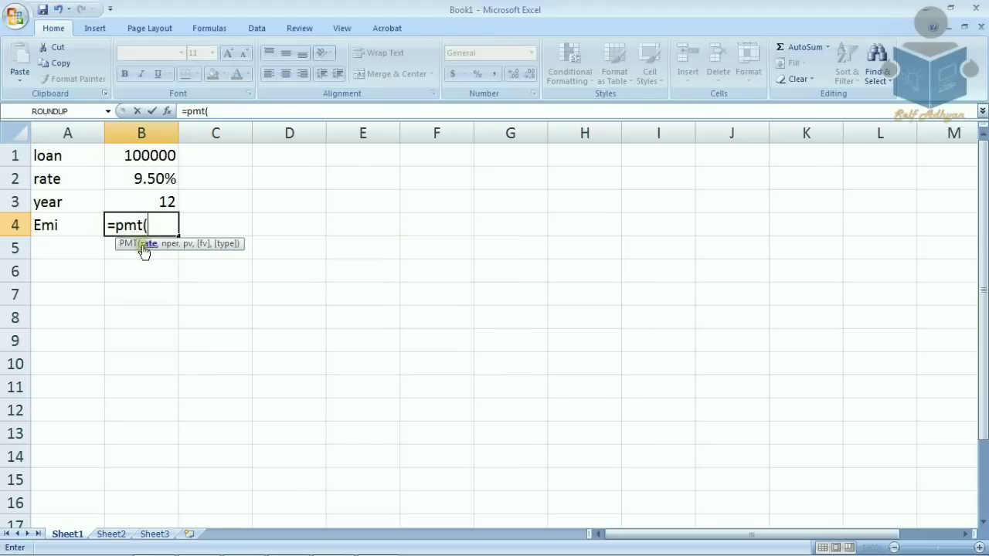
# Step: Complete B4 as =PMT(B2,B3,-B1), giving a $14,318.77 yearly instalment
pyautogui.click(158, 178)
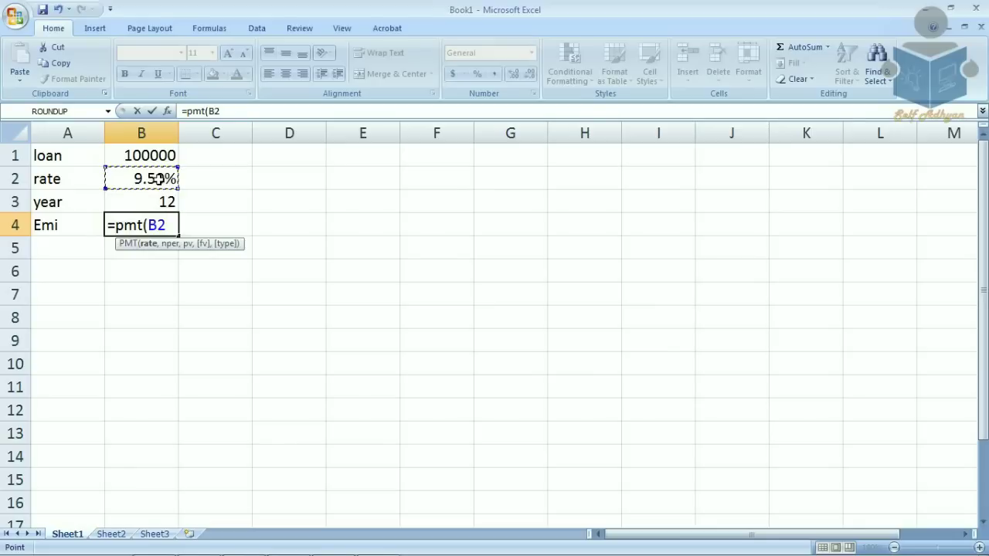
pyautogui.write(',')
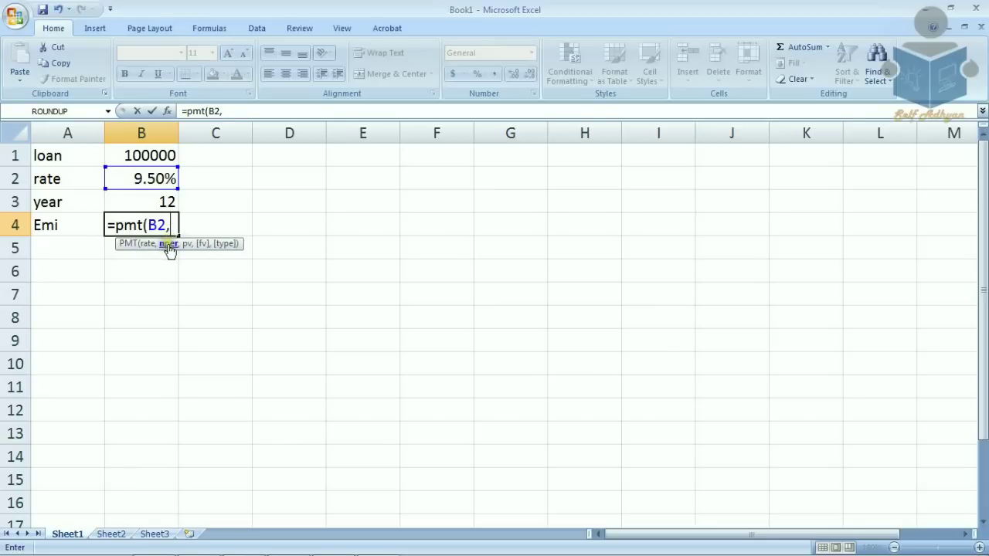
pyautogui.click(167, 201)
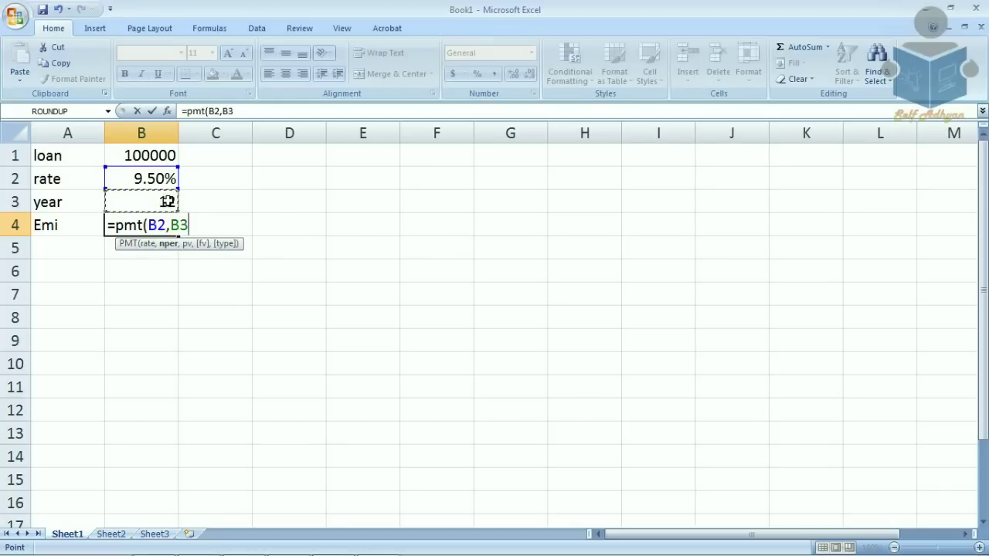
pyautogui.write(',')
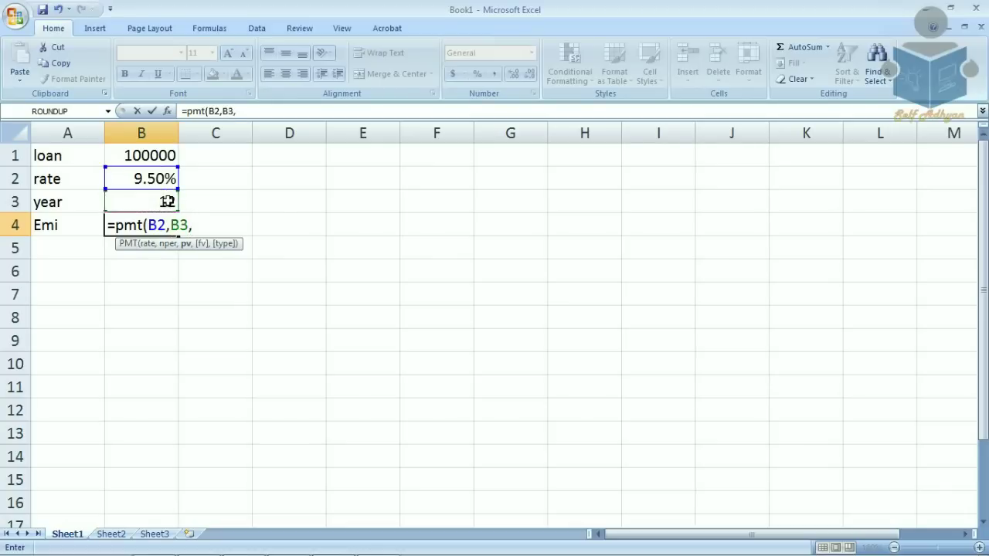
pyautogui.write('-')
pyautogui.click(155, 157)
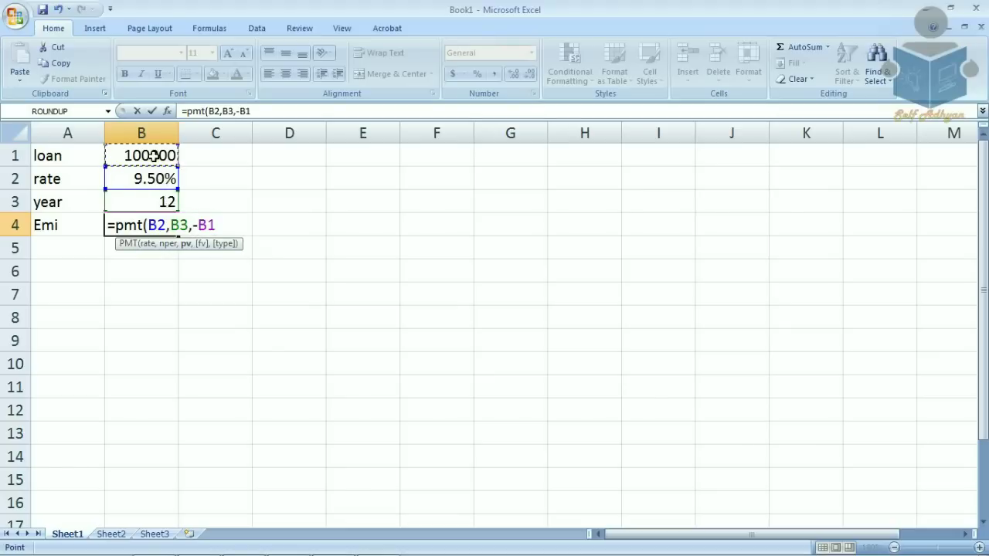
pyautogui.write(')')
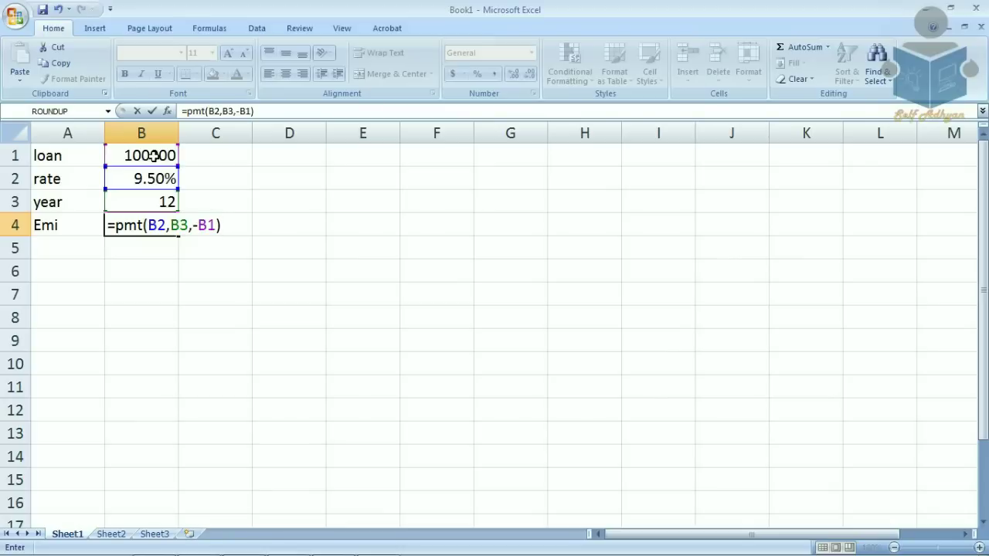
pyautogui.press('Return')
pyautogui.press('Up')
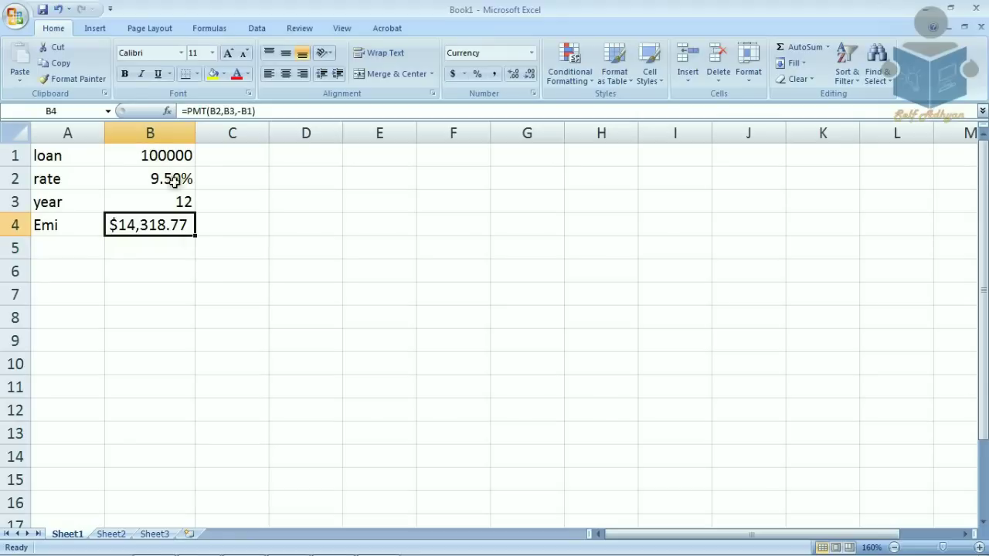
# Step: Apply Comma Style to B4 so the instalment reads 14,318.77
pyautogui.click(494, 75)
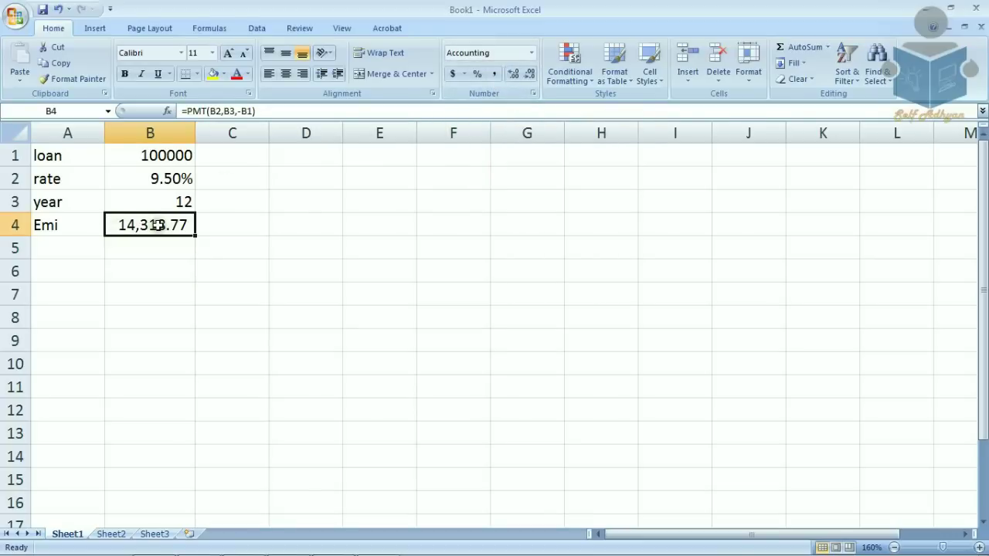
pyautogui.click(383, 244)
# Step: Title the table 'loan sheet' in E5
pyautogui.write('loaj')
pyautogui.press('BackSpace')
pyautogui.write('n sheet')
pyautogui.press('Left')
pyautogui.press('Left')
pyautogui.press('Left')
# Step: Add a 'year' header in A6 with years 1 through 12 listed below it
pyautogui.press('Down')
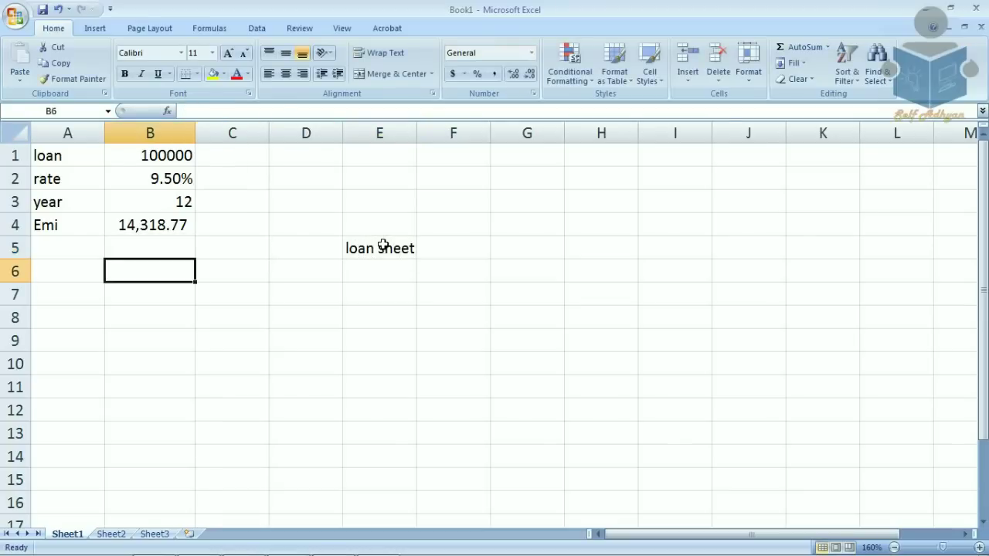
pyautogui.press('Left')
pyautogui.write('year')
pyautogui.press('Return')
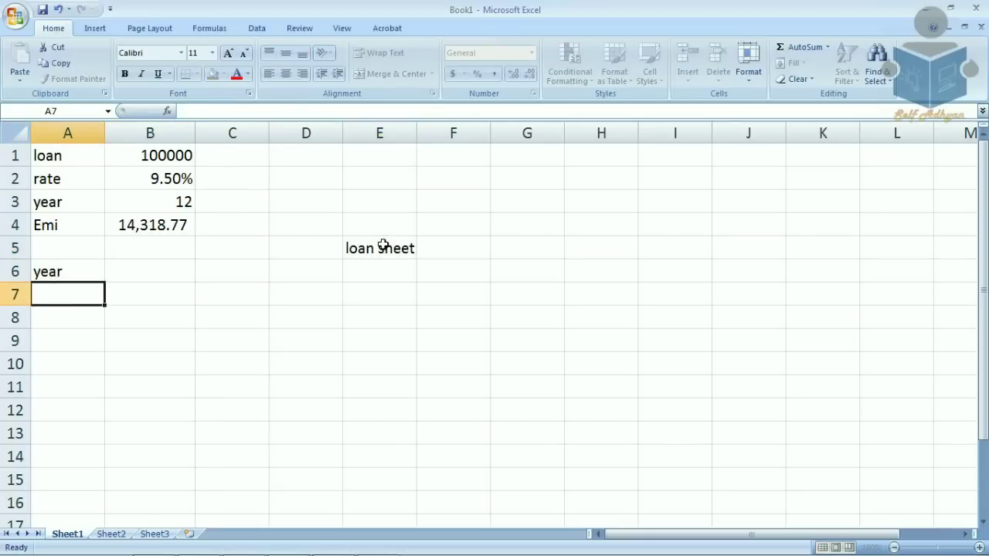
pyautogui.write('1 2')
pyautogui.press('Return')
pyautogui.write('3 4 5 6 7 8 9')
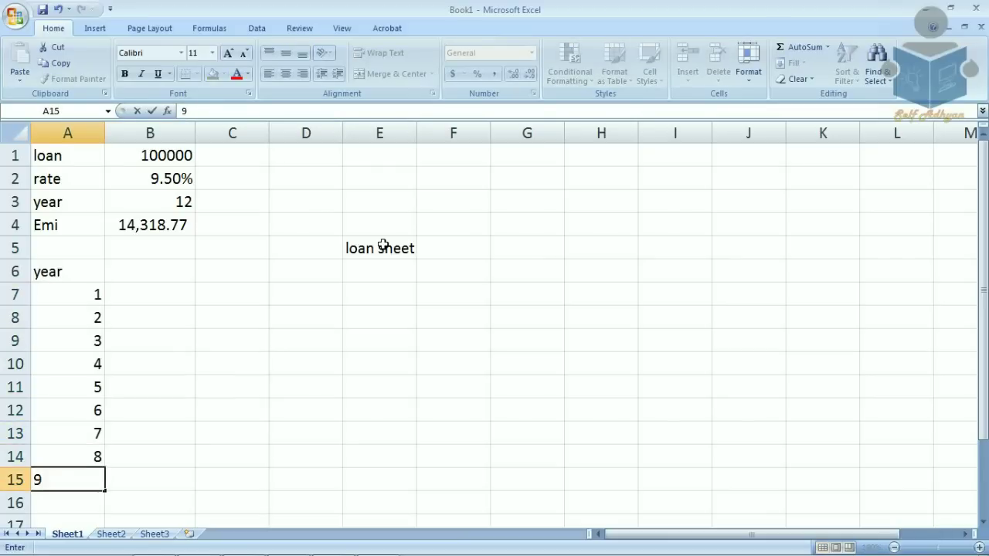
pyautogui.write('10')
pyautogui.press('BackSpace')
pyautogui.press('BackSpace')
pyautogui.write('10 11 12')
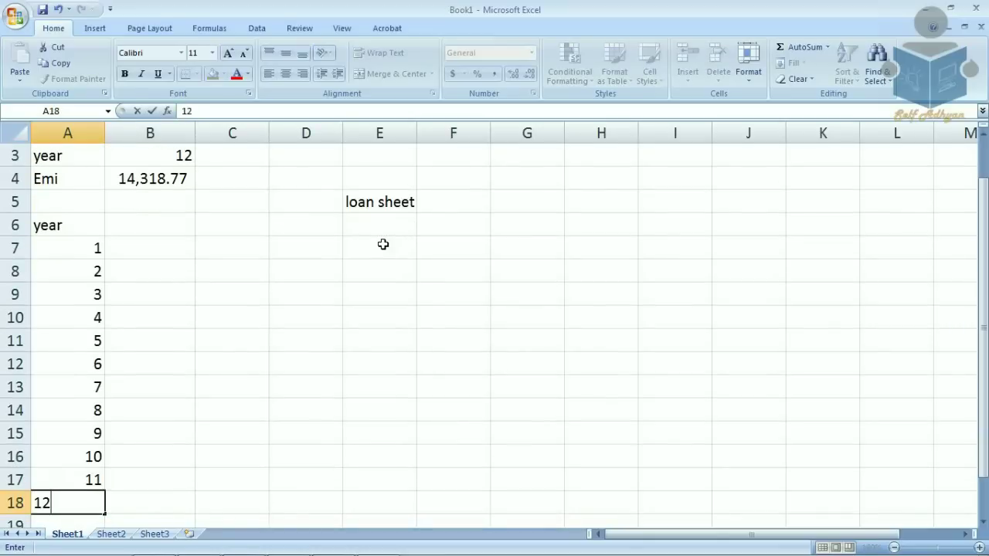
# Step: Add 'opening bal', 'interest' and 'installment' headers in B6:D6, widening column D
pyautogui.click(167, 229)
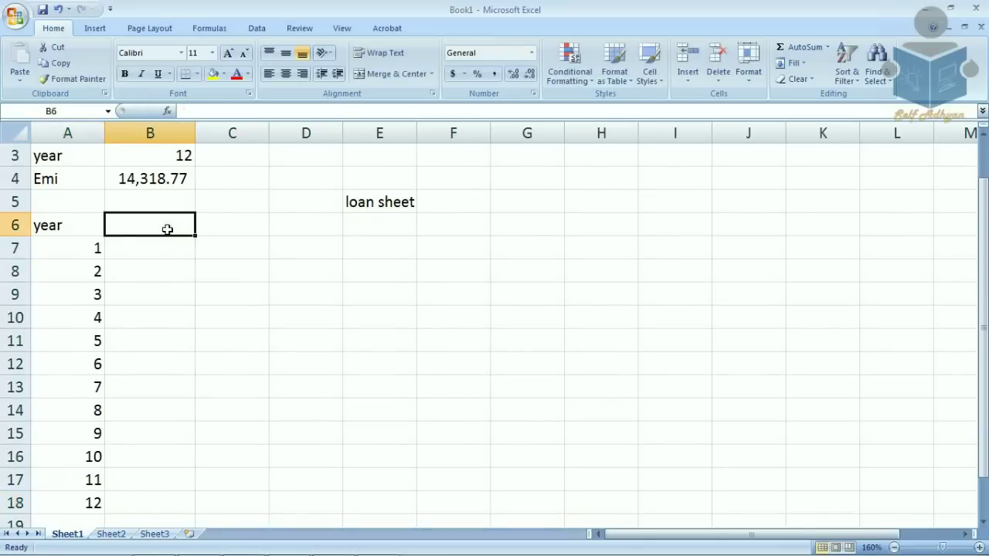
pyautogui.write('opening bal')
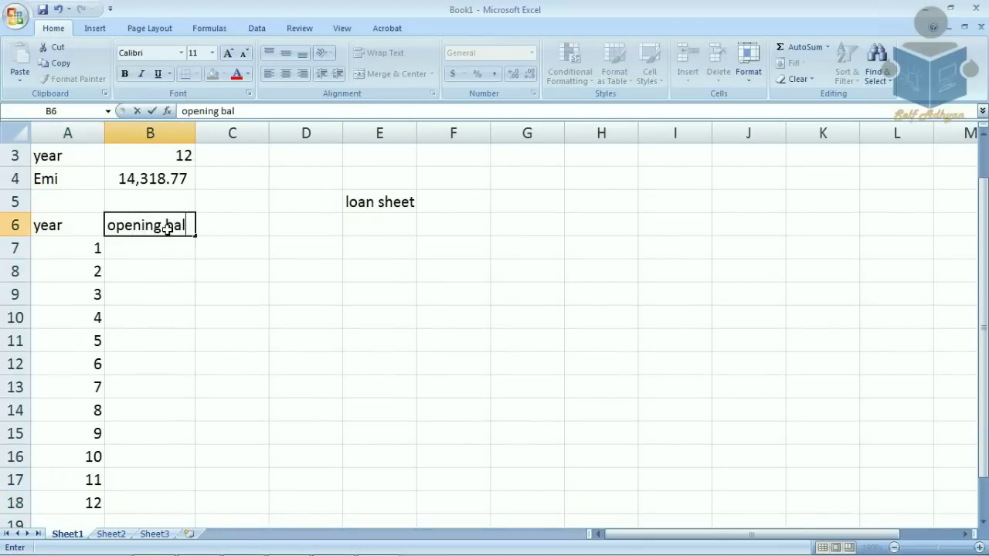
pyautogui.press('Tab')
pyautogui.write('inte')
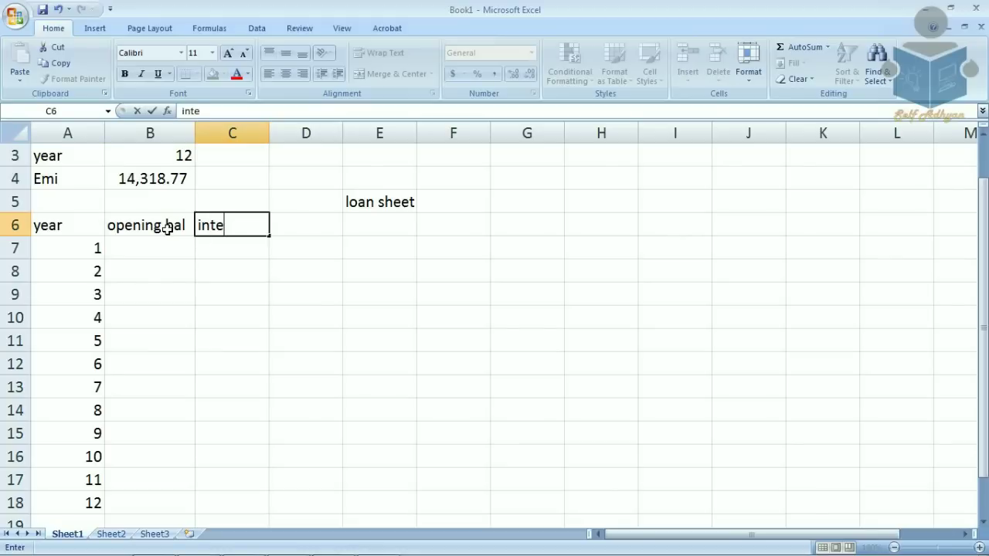
pyautogui.press('BackSpace')
pyautogui.press('BackSpace')
pyautogui.write('terest')
pyautogui.press('Tab')
pyautogui.write('installment')
pyautogui.press('Return')
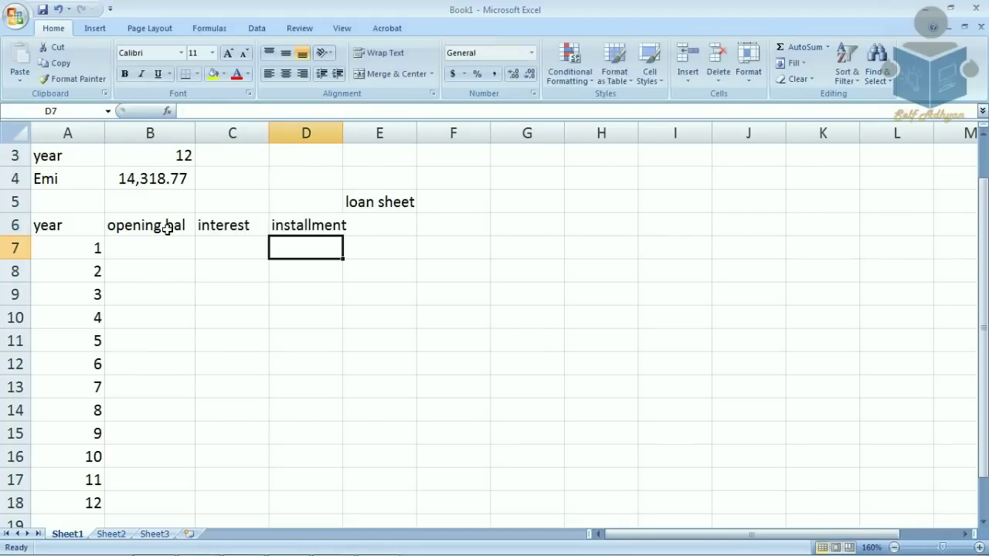
pyautogui.moveTo(343, 133); pyautogui.dragTo(354, 133)
# Step: Add the 'closing bal' header in E6
pyautogui.click(389, 228)
pyautogui.write('cl')
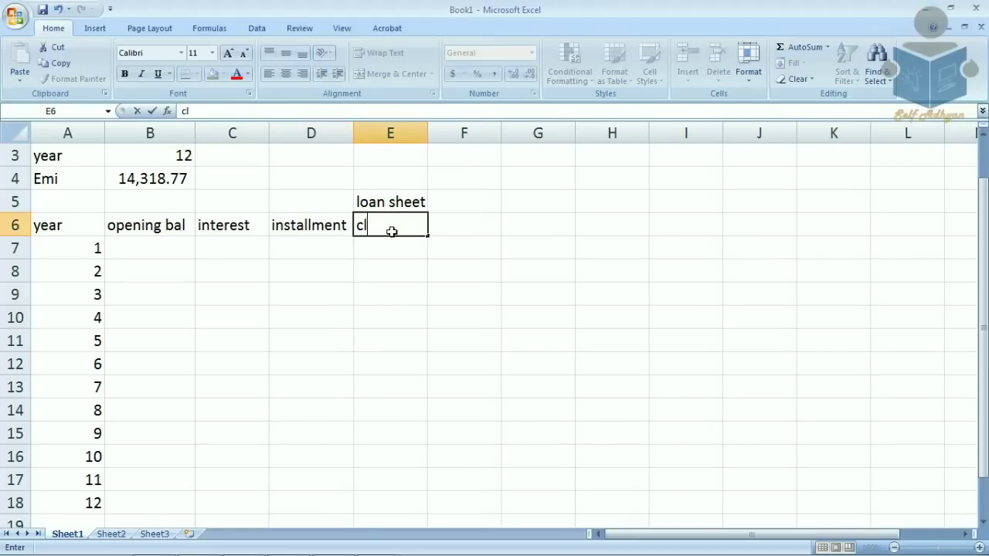
pyautogui.write('osing bal')
pyautogui.press('Return')
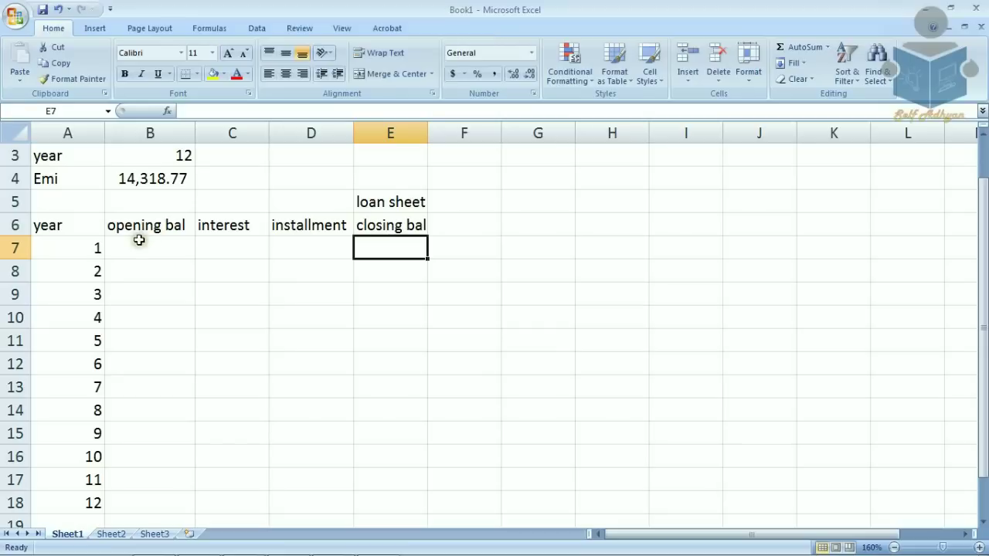
pyautogui.click(138, 240)
pyautogui.scroll(1, 143, 242)
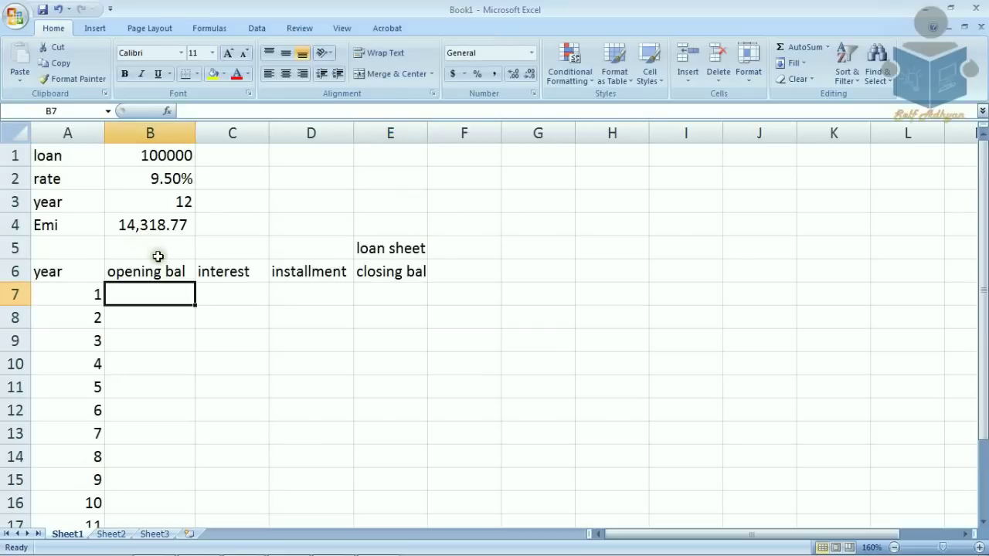
# Step: Set year 1's opening balance in B7 to =B1
pyautogui.write('=')
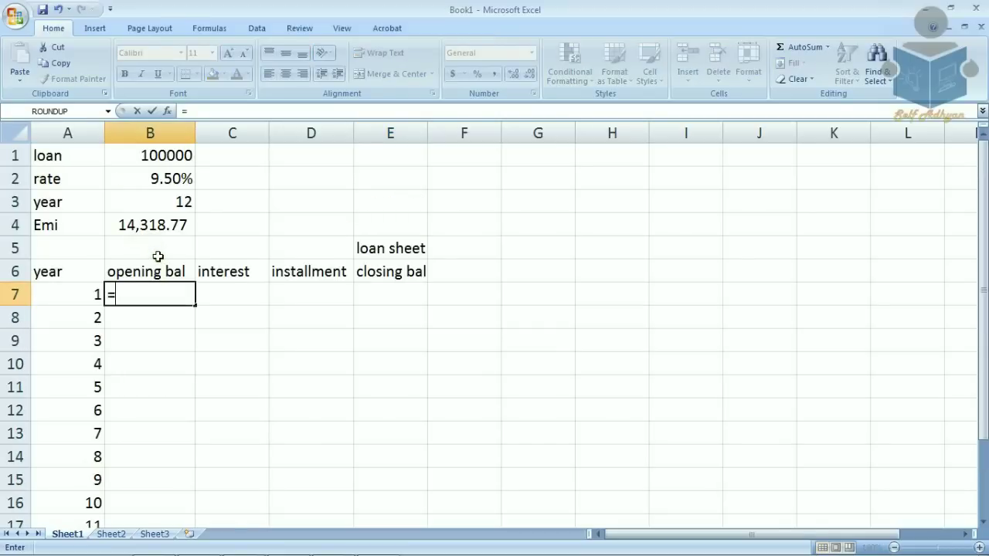
pyautogui.click(164, 156)
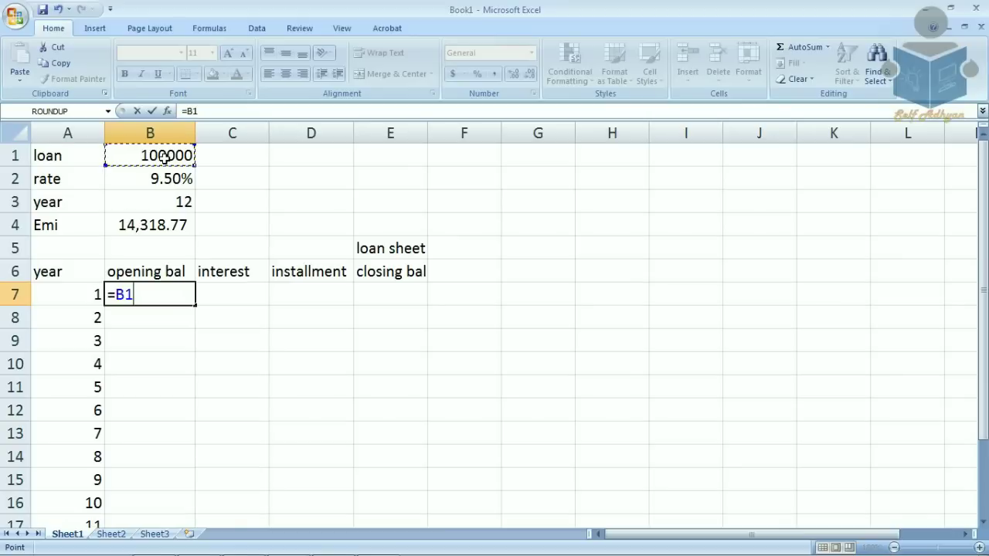
pyautogui.press('Return')
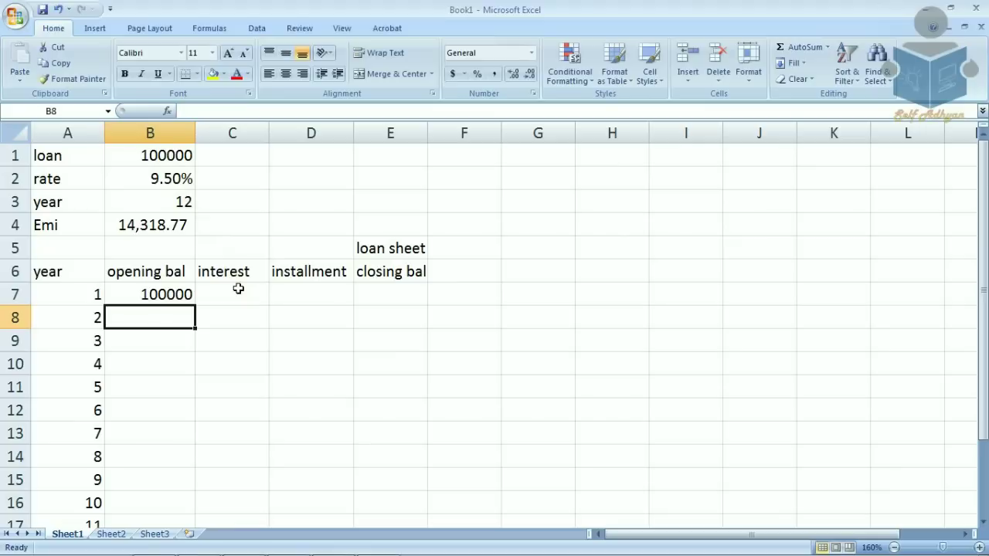
# Step: Enter =B7*$B$2 in C7 for year 1 interest of 9500
pyautogui.click(238, 288)
pyautogui.write('=')
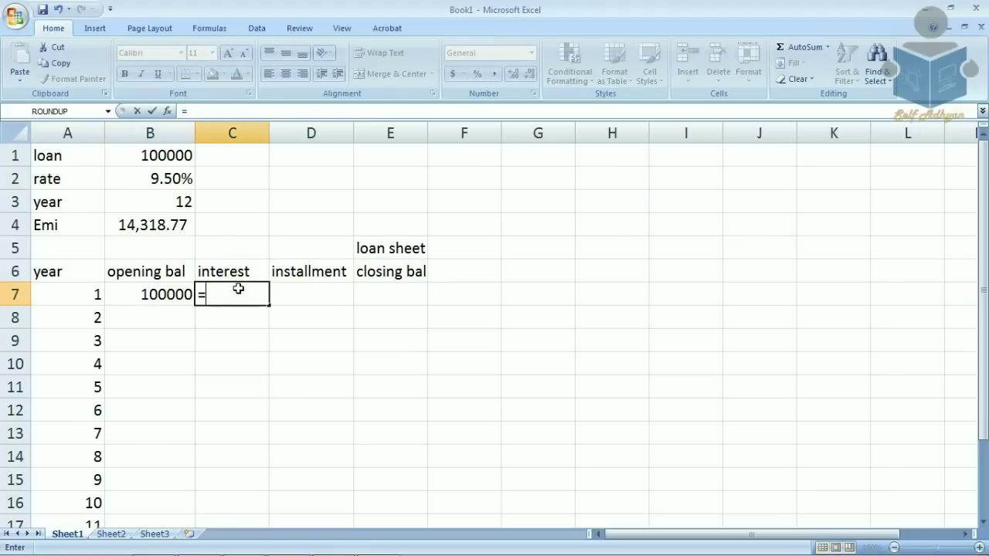
pyautogui.click(159, 292)
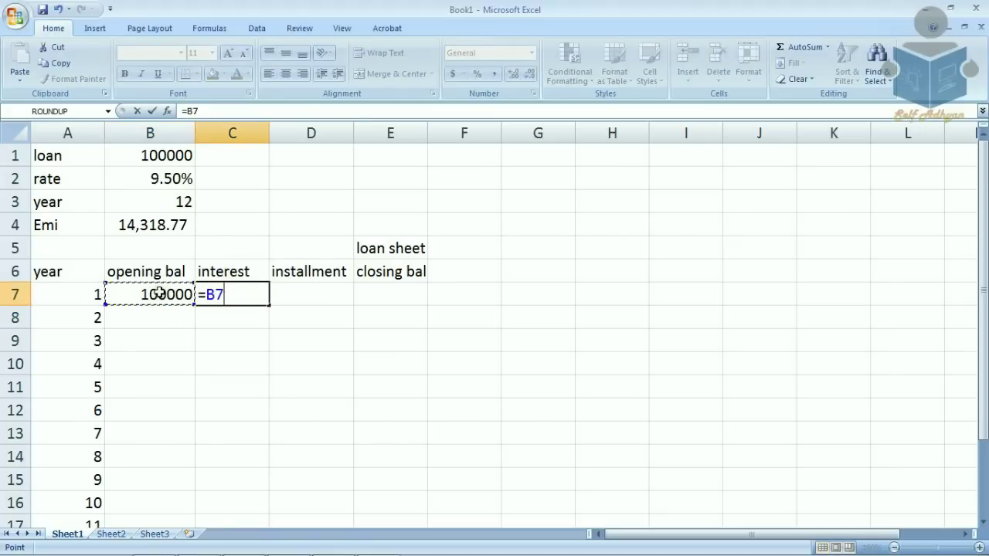
pyautogui.write('*')
pyautogui.click(166, 180)
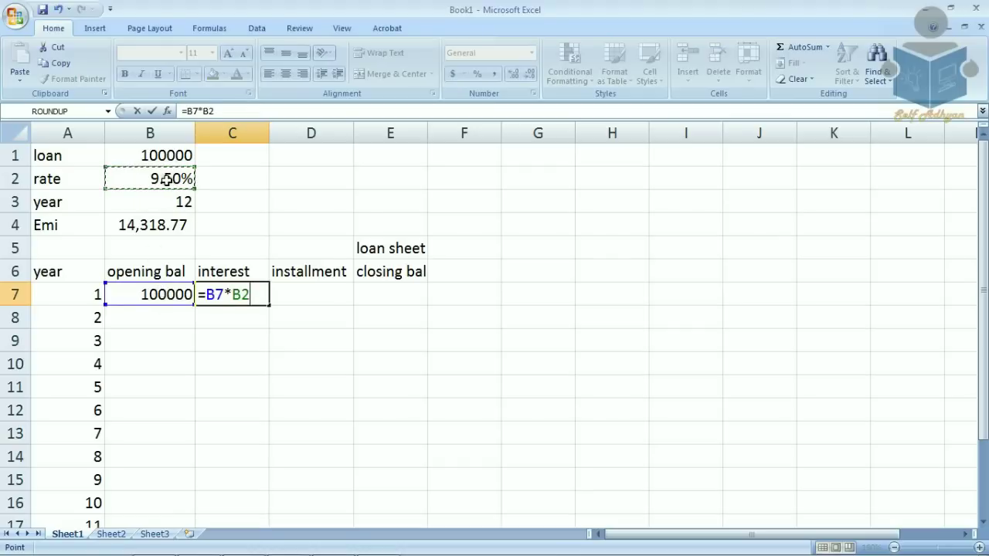
pyautogui.doubleClick(241, 297)
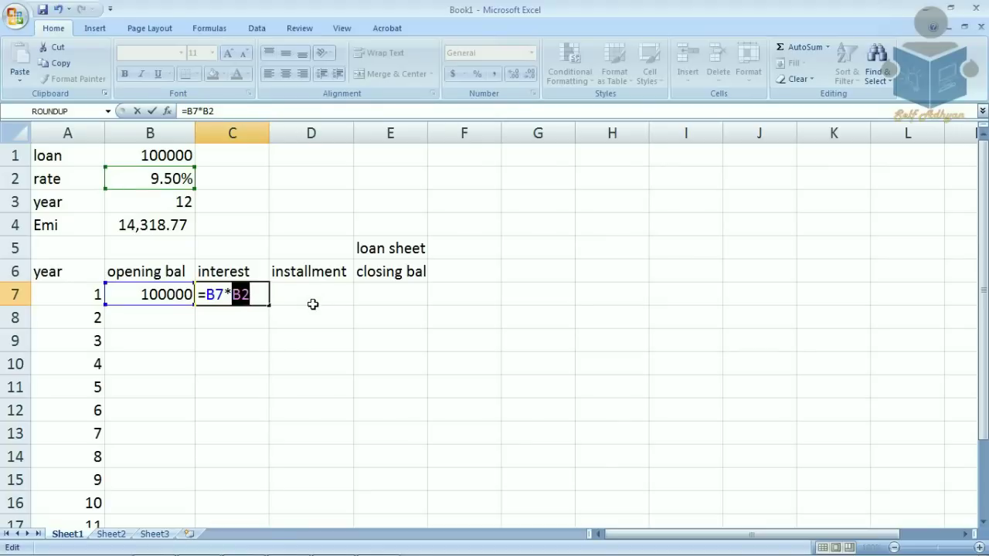
pyautogui.press('F4')
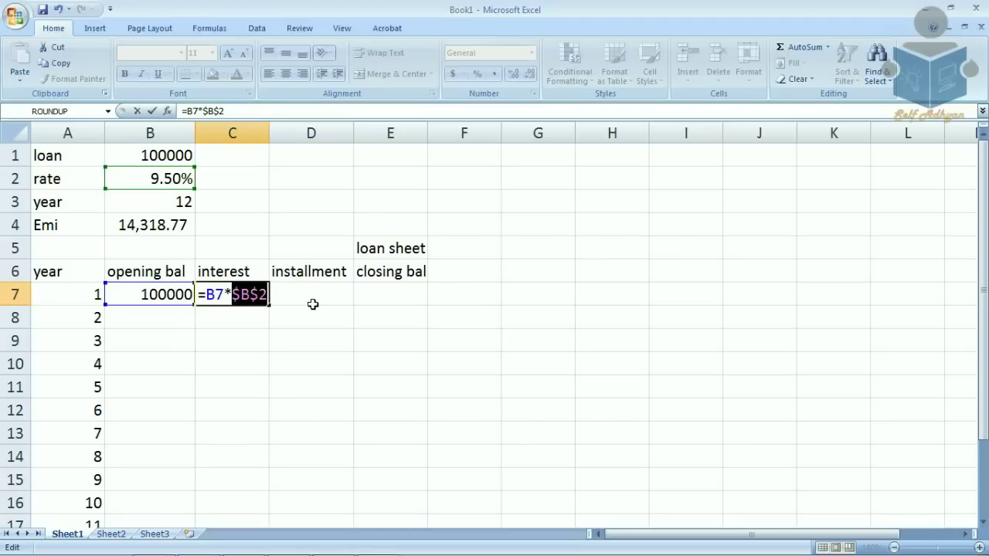
pyautogui.press('Return')
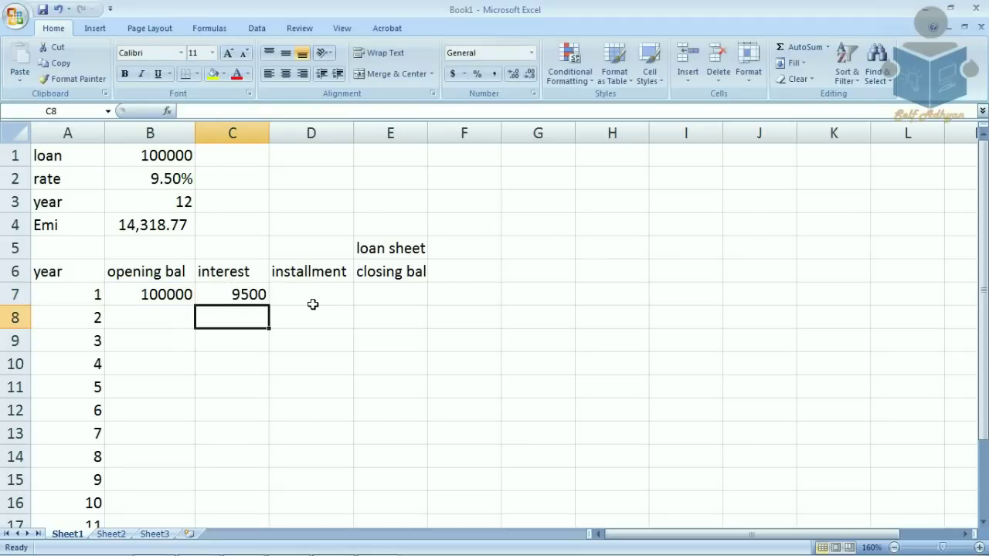
pyautogui.click(259, 301)
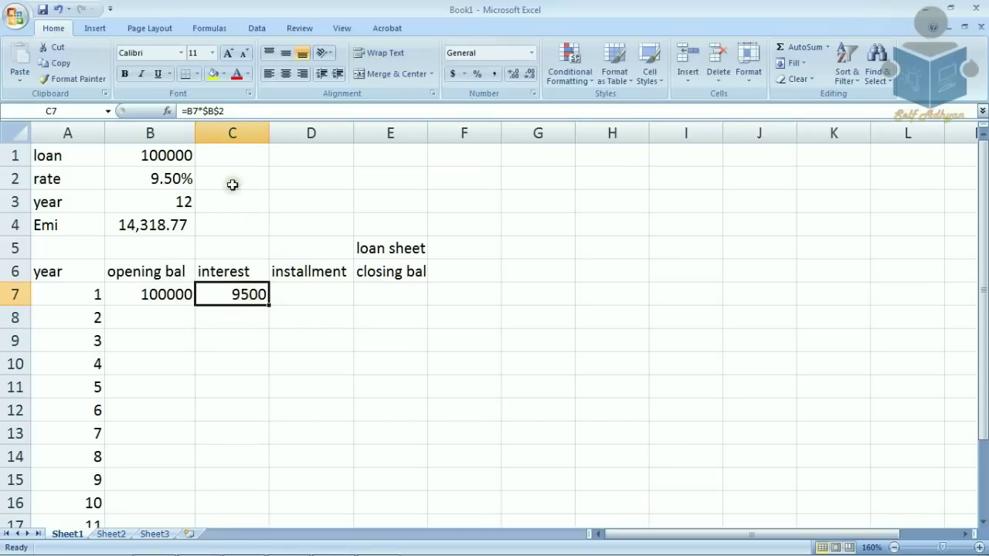
# Step: Copy the interest formula down column C through year 12, confirming C8 reads =B8*$B$2
pyautogui.moveTo(269, 305); pyautogui.dragTo(267, 349)
pyautogui.click(254, 291)
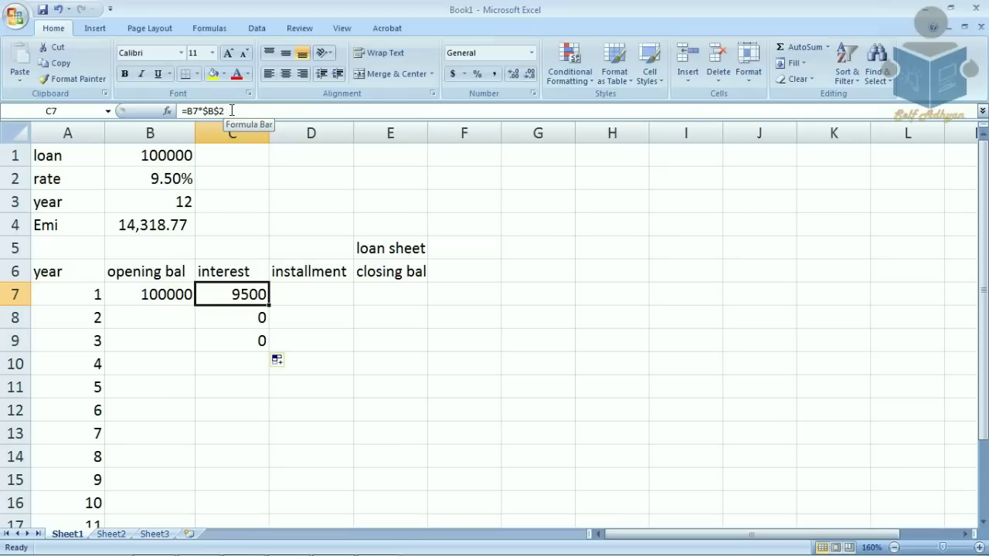
pyautogui.click(235, 316)
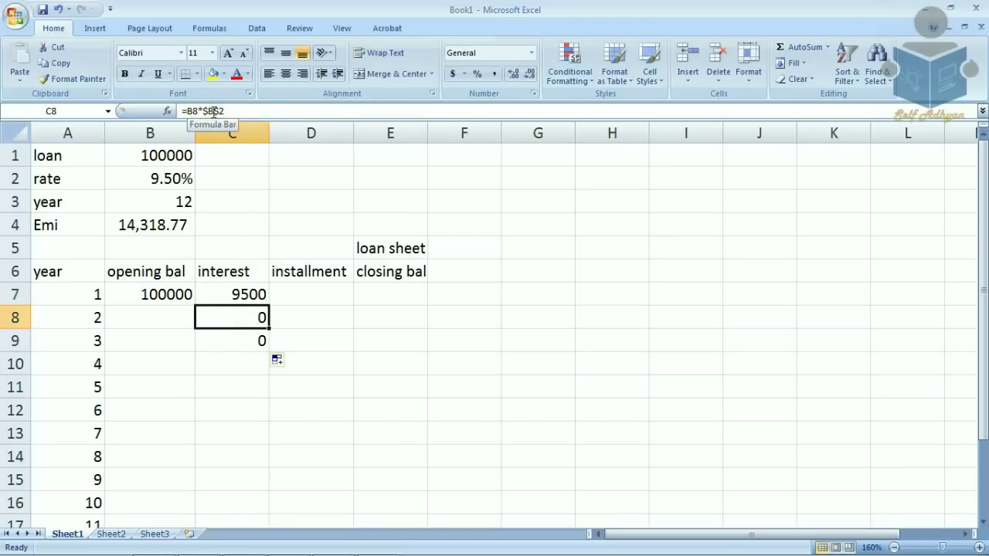
pyautogui.moveTo(203, 111); pyautogui.dragTo(226, 111)
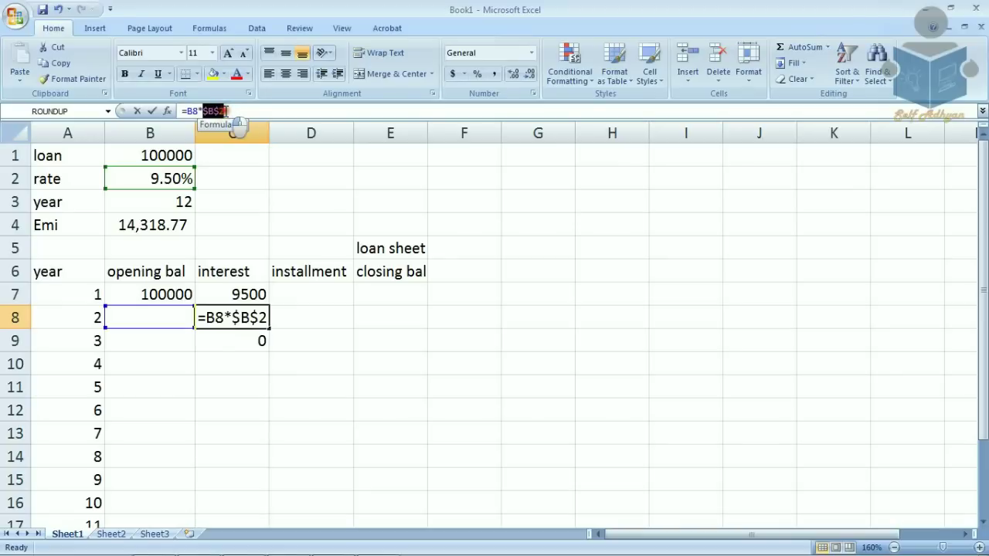
pyautogui.press('Escape')
pyautogui.click(236, 336)
pyautogui.scroll(-1, 275, 289)
pyautogui.scroll(-1, 276, 225)
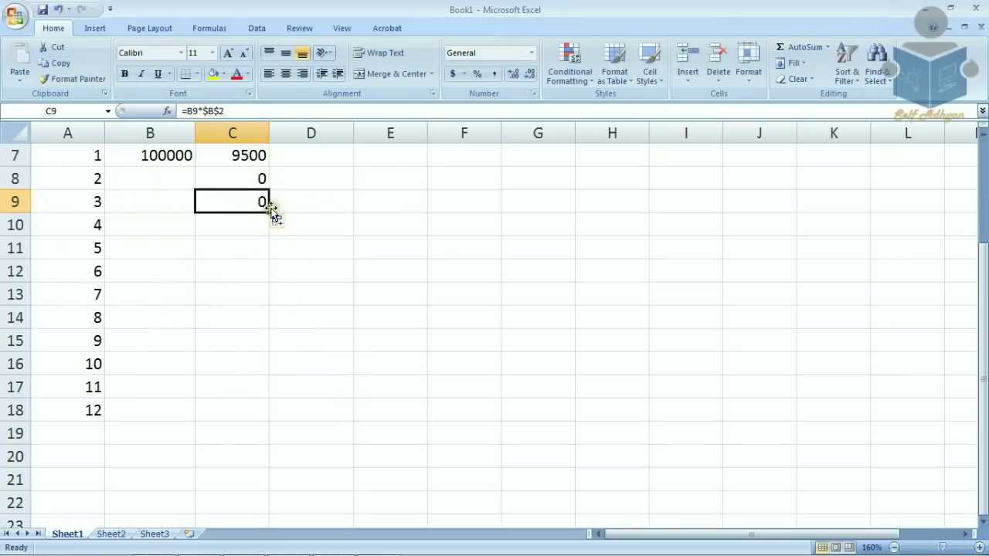
pyautogui.moveTo(270, 207); pyautogui.dragTo(245, 410)
# Step: Enter =$B$4 in D7 as year 1's installment
pyautogui.scroll(2, 254, 342)
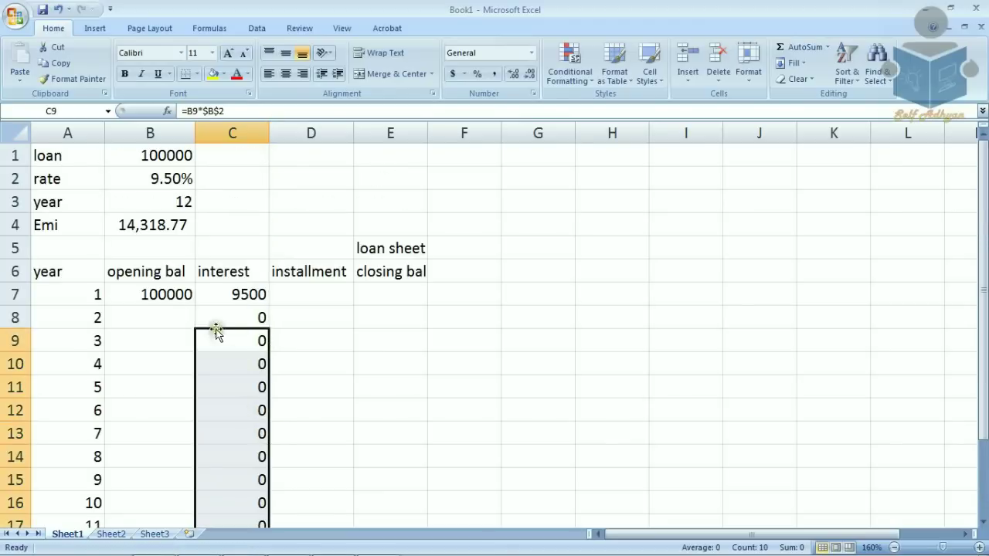
pyautogui.click(171, 318)
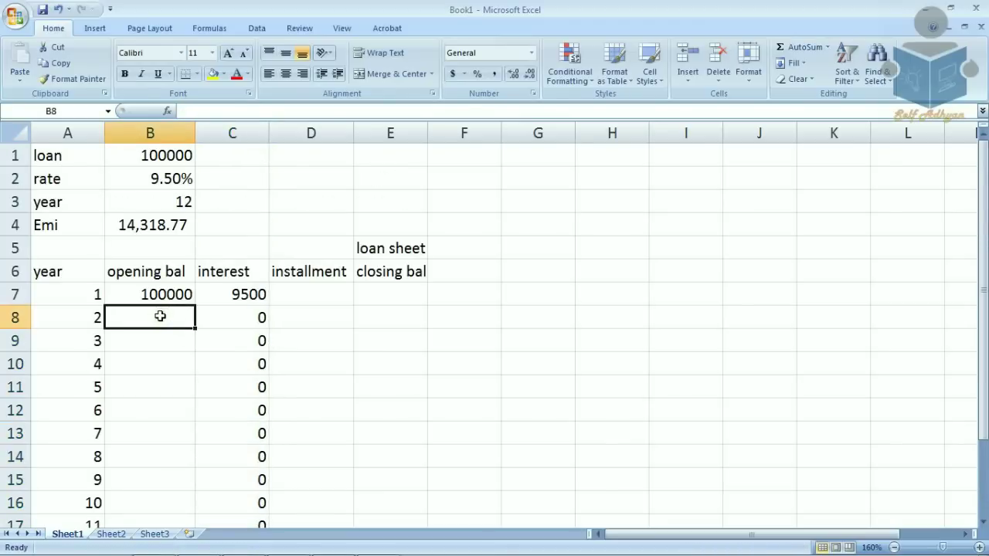
pyautogui.click(247, 320)
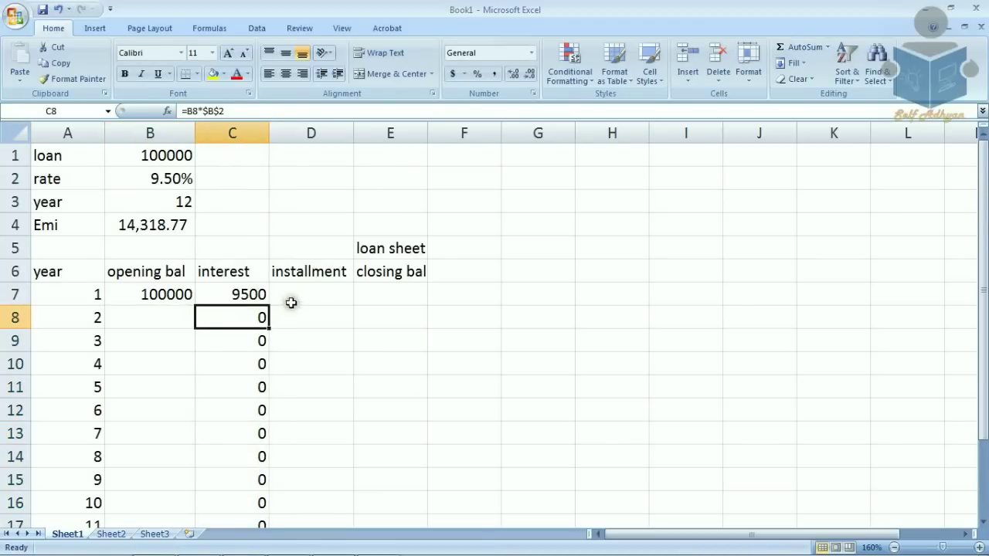
pyautogui.click(314, 293)
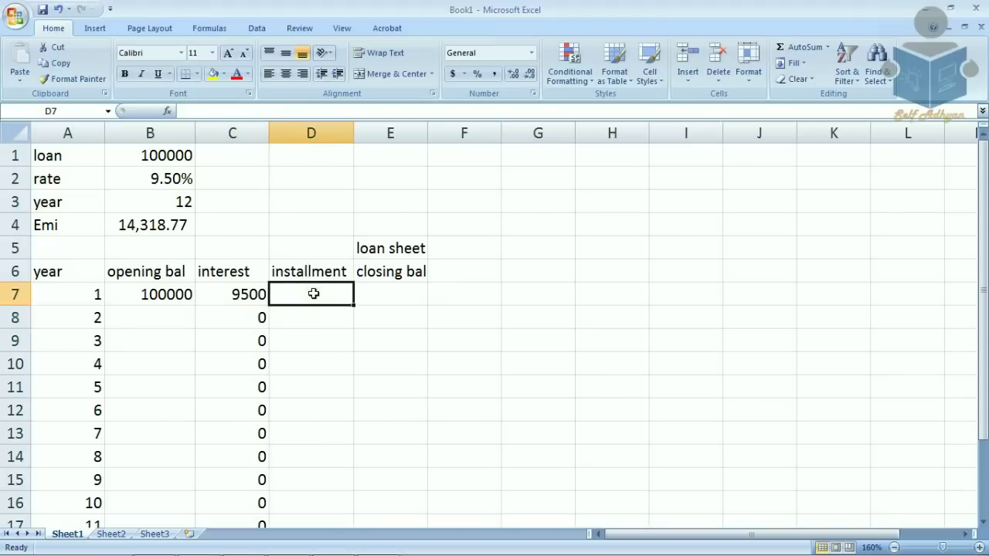
pyautogui.write('=')
pyautogui.click(145, 223)
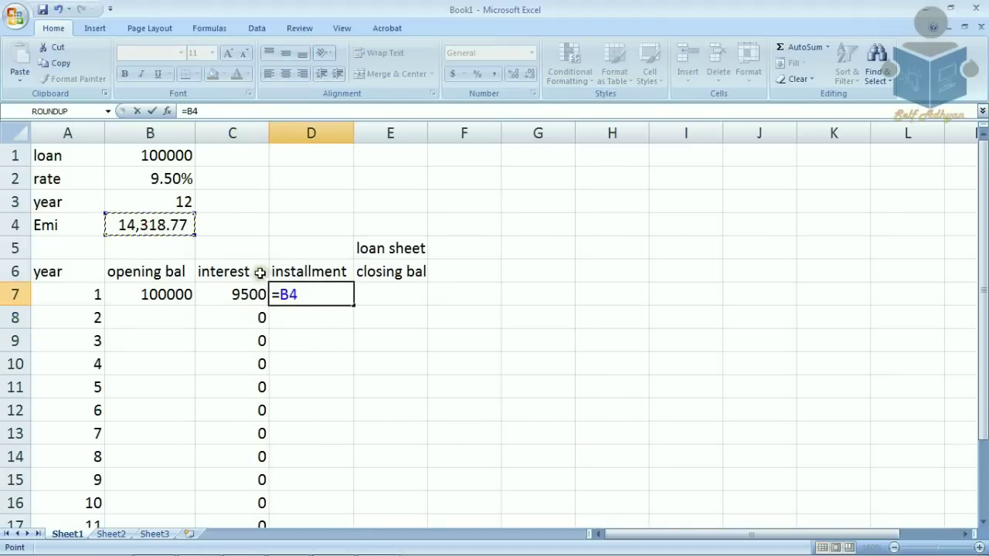
pyautogui.moveTo(280, 294); pyautogui.dragTo(300, 295)
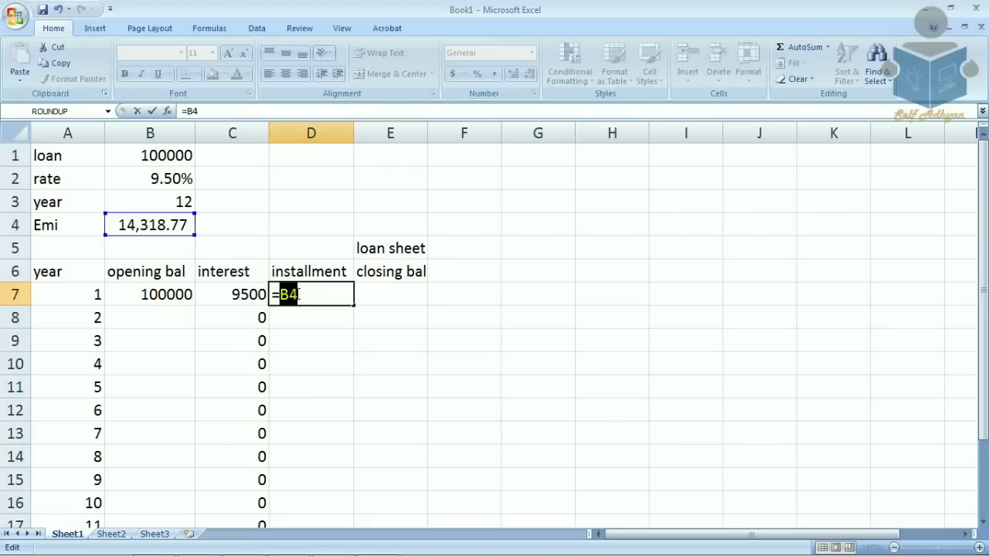
pyautogui.press('F4')
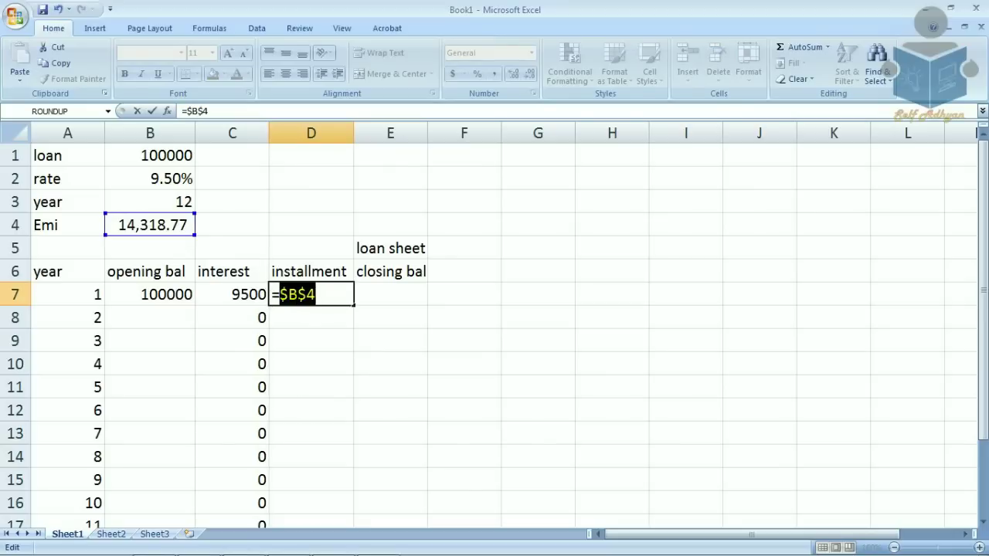
pyautogui.press('Return')
# Step: Fill the installment formula down column D through year 12
pyautogui.click(337, 292)
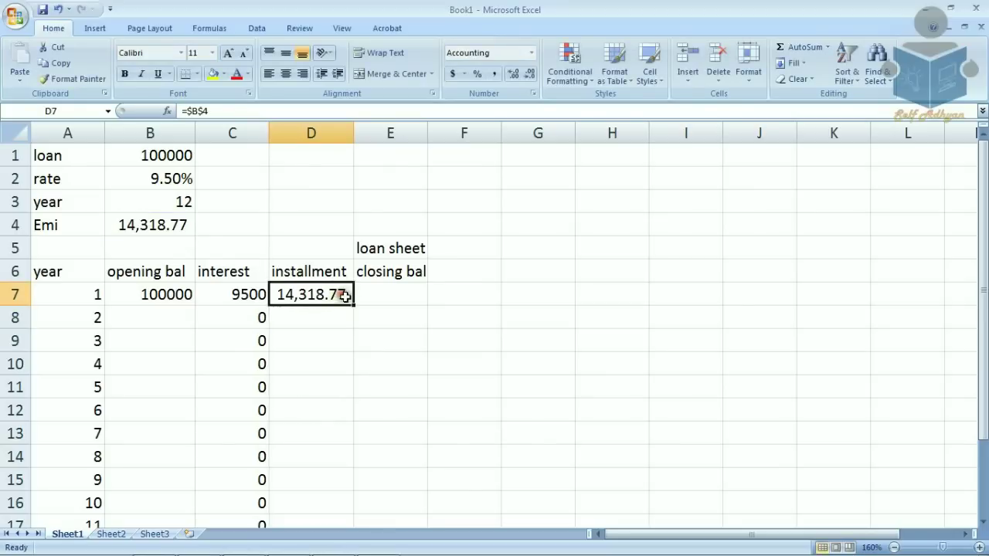
pyautogui.doubleClick(353, 303)
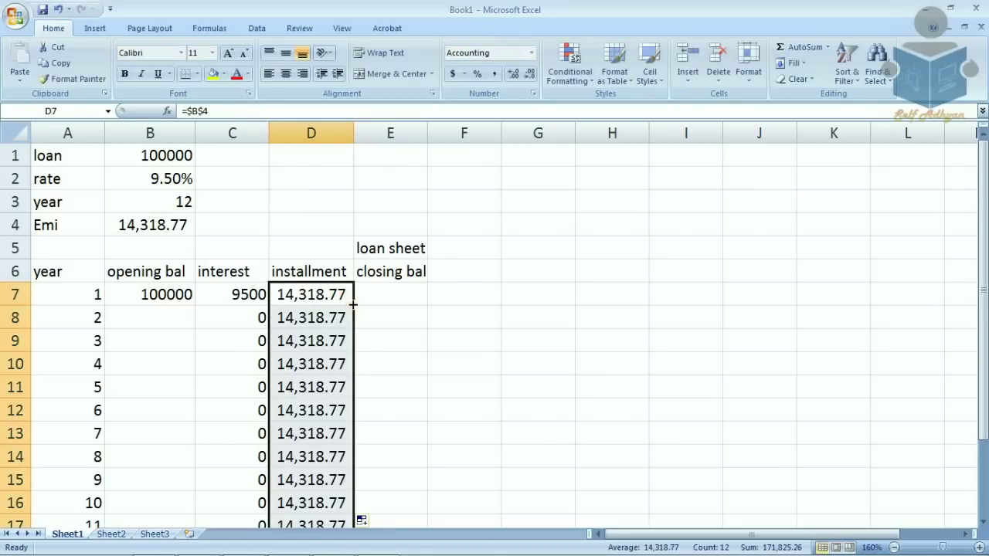
pyautogui.scroll(-2, 352, 304)
pyautogui.scroll(2, 352, 304)
pyautogui.click(324, 295)
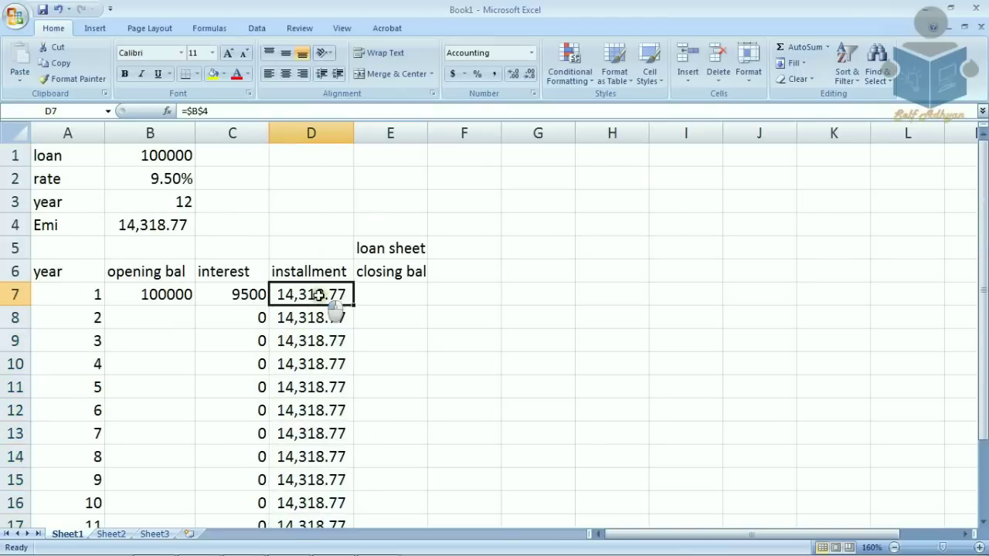
pyautogui.click(377, 294)
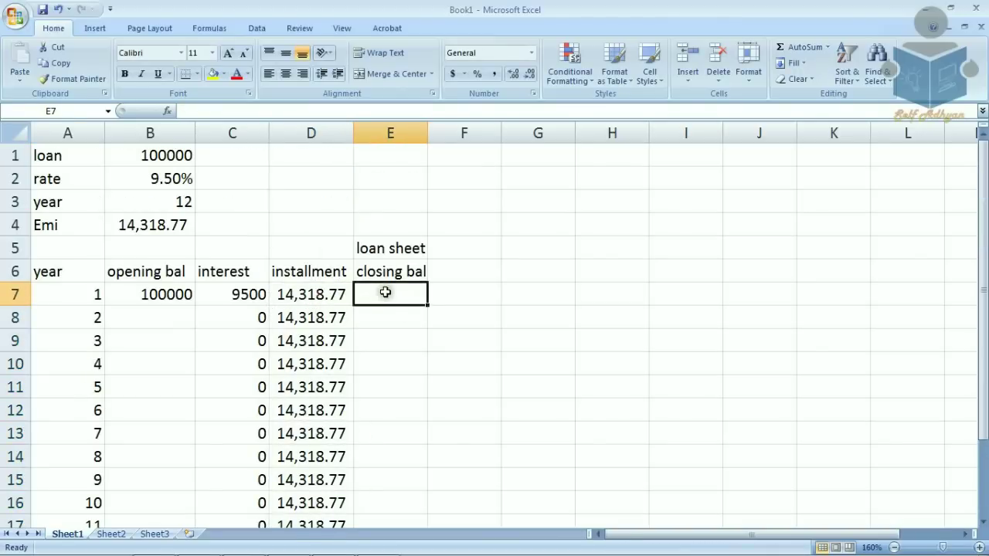
# Step: Enter =B7+C7-D7 in E7 for a year 1 closing balance of 95,181.23
pyautogui.write('=')
pyautogui.click(145, 295)
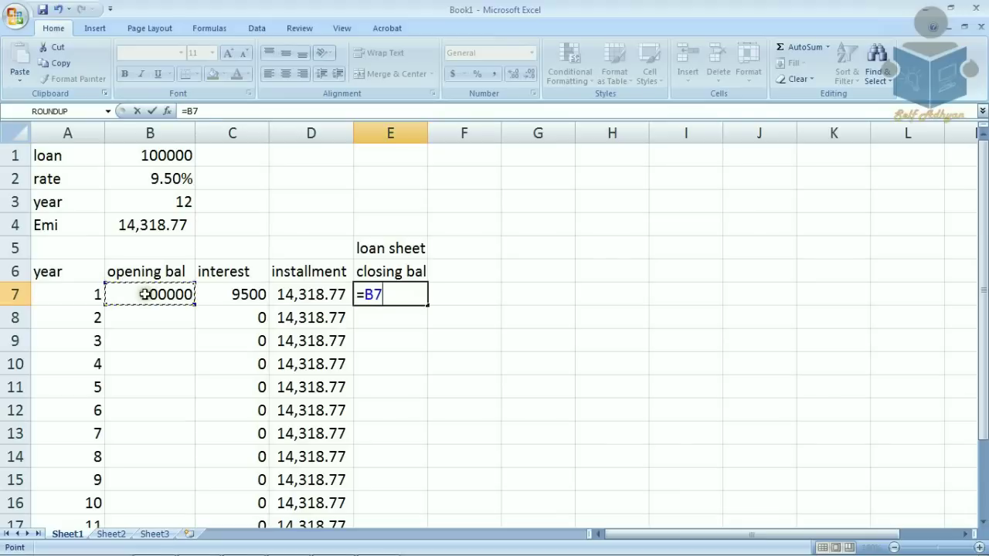
pyautogui.write('+')
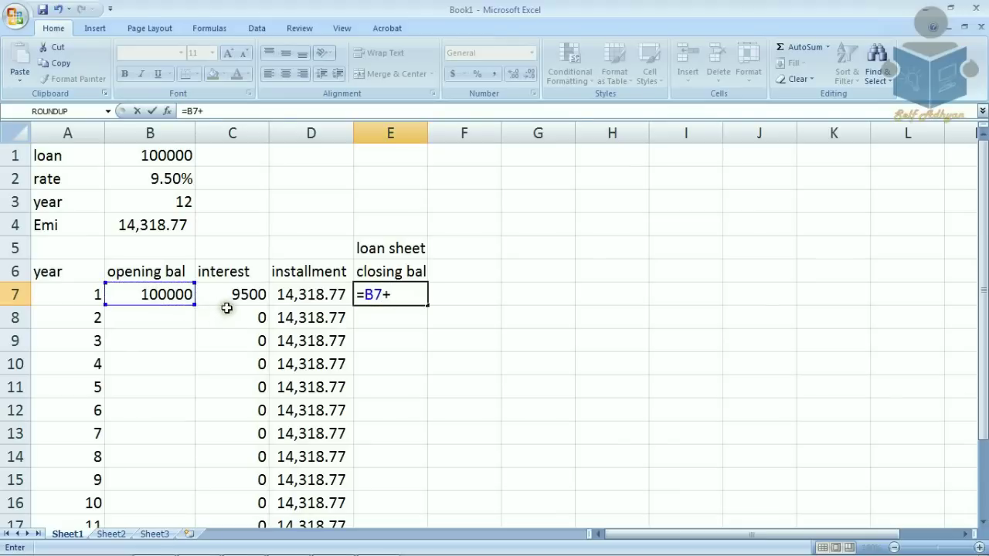
pyautogui.click(231, 296)
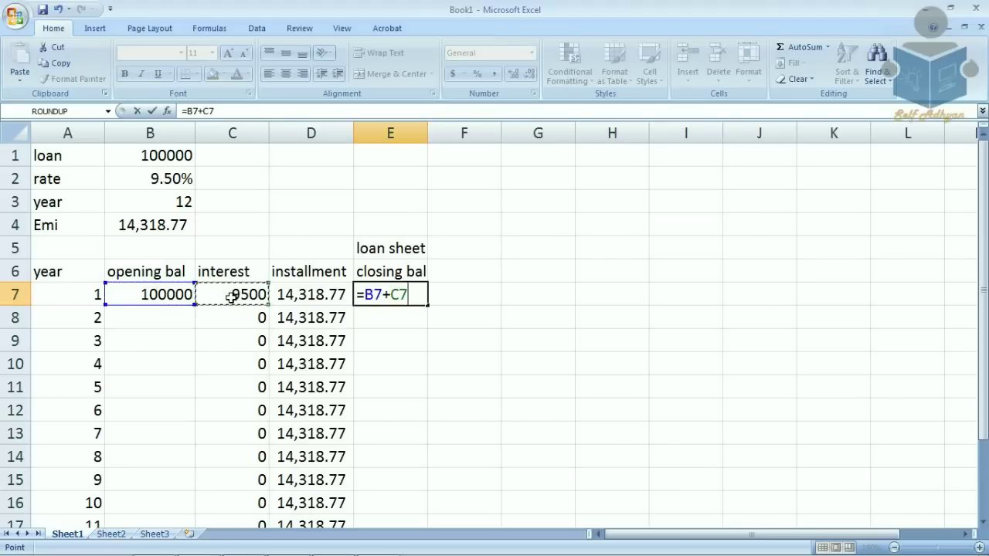
pyautogui.write('-')
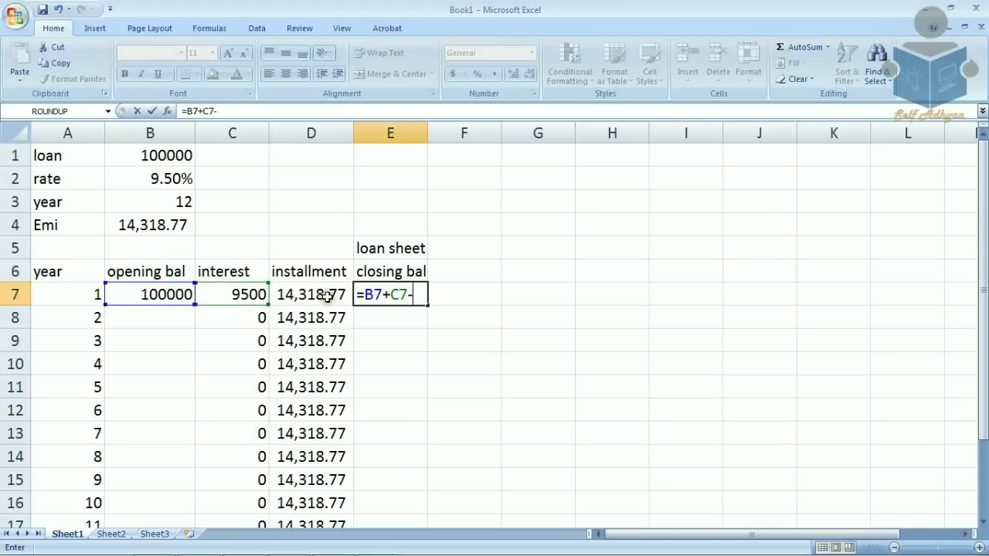
pyautogui.click(329, 295)
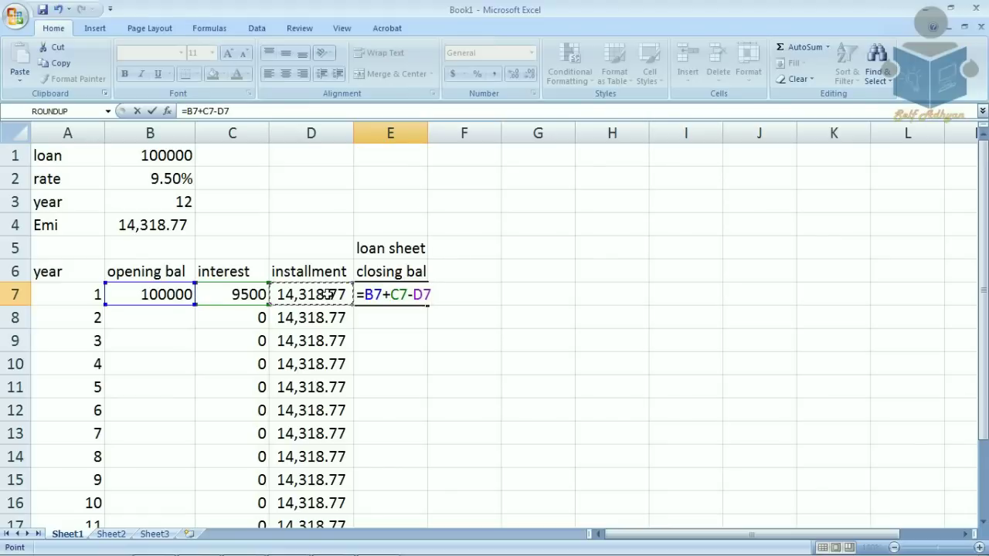
pyautogui.press('Return')
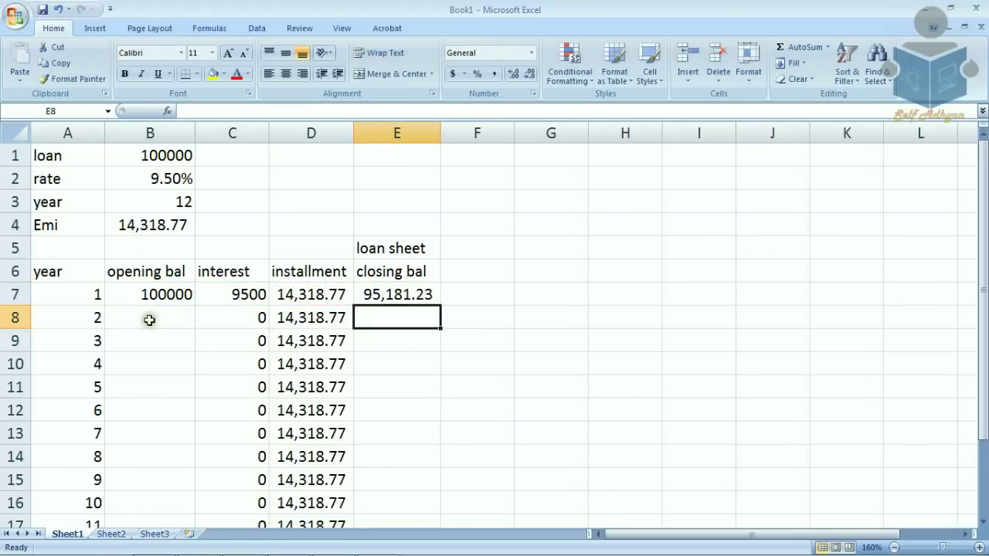
pyautogui.click(147, 319)
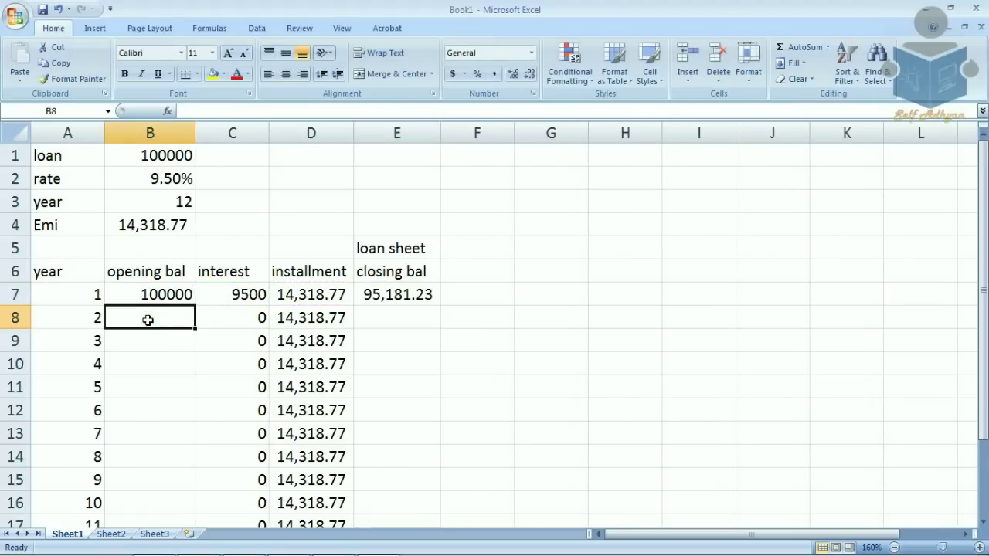
# Step: Set B8 to =E7 and fill the opening balances down to year 12
pyautogui.write('=')
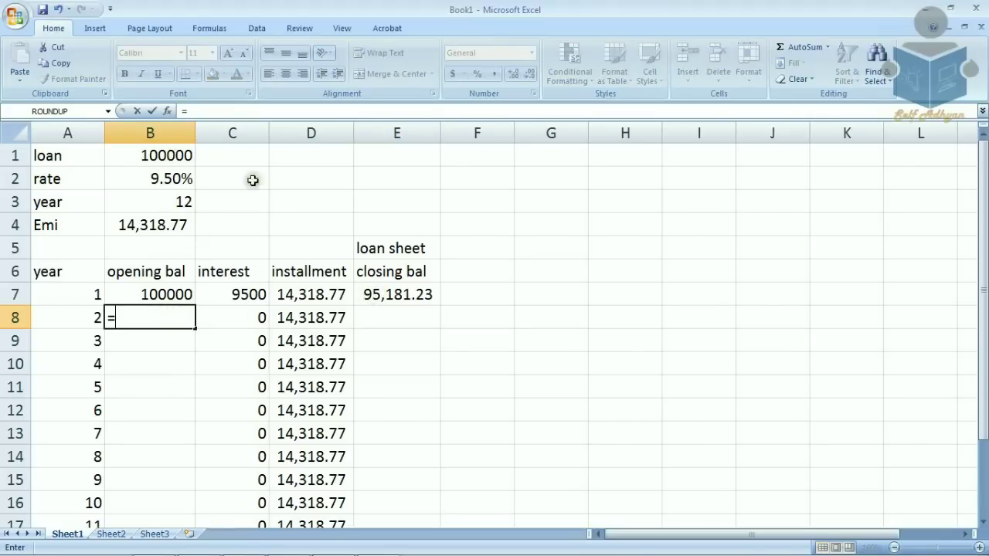
pyautogui.click(405, 295)
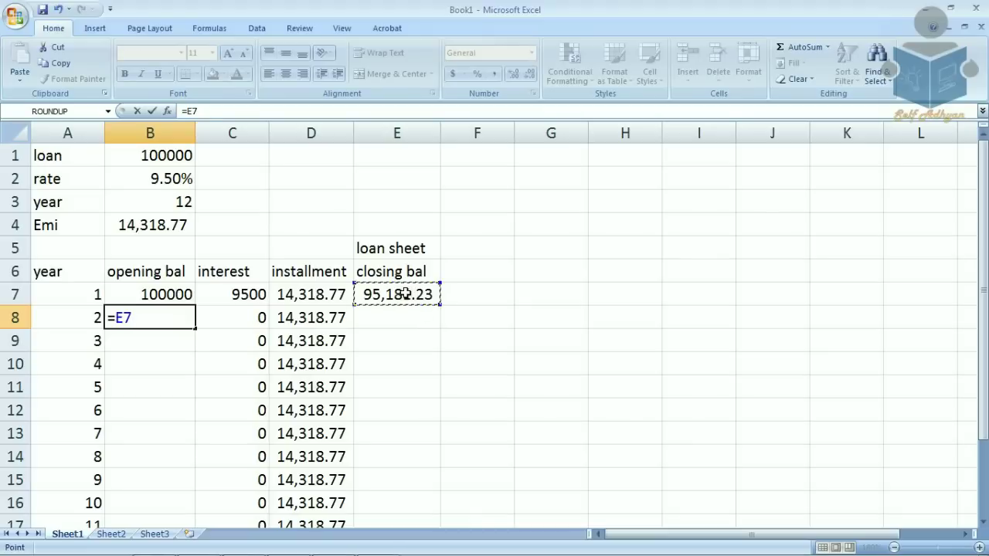
pyautogui.press('Return')
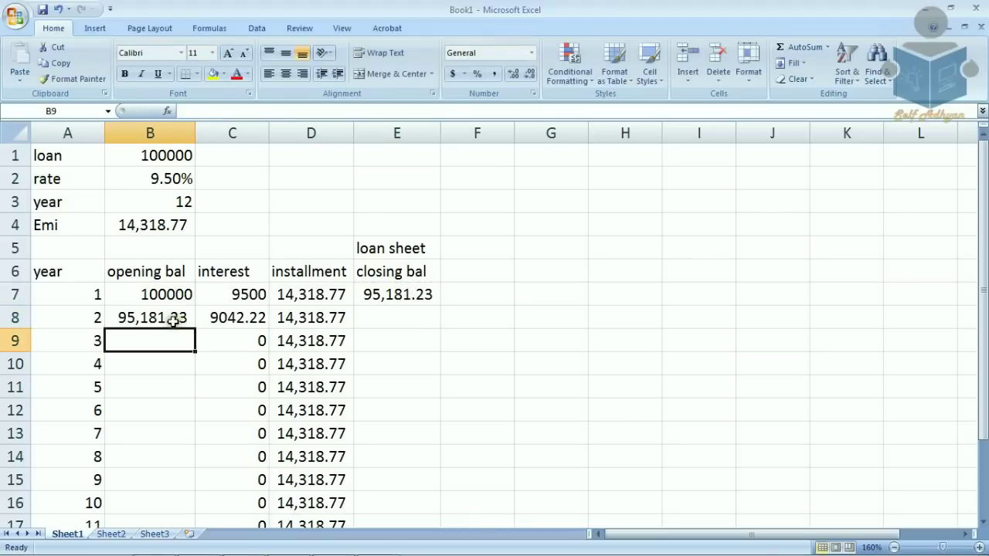
pyautogui.click(174, 321)
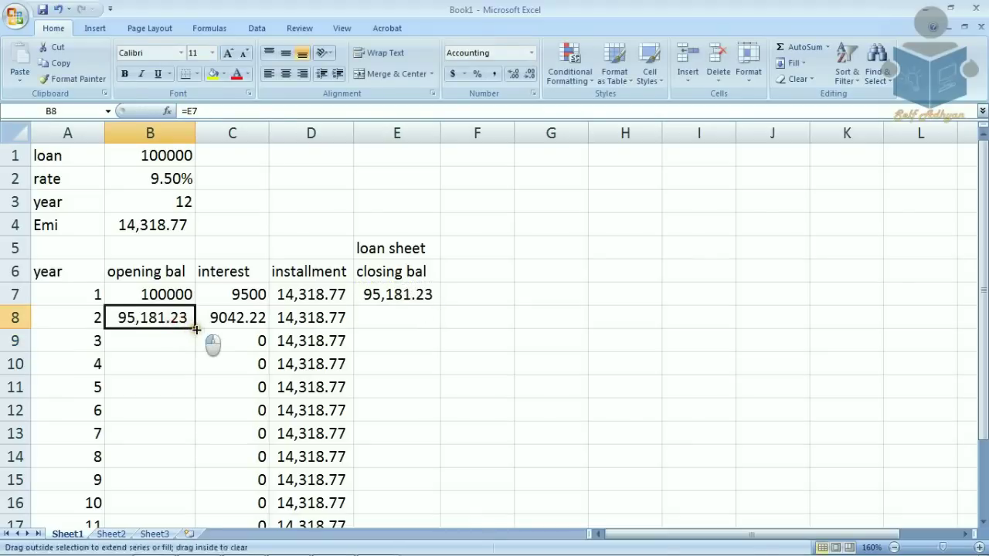
pyautogui.doubleClick(193, 328)
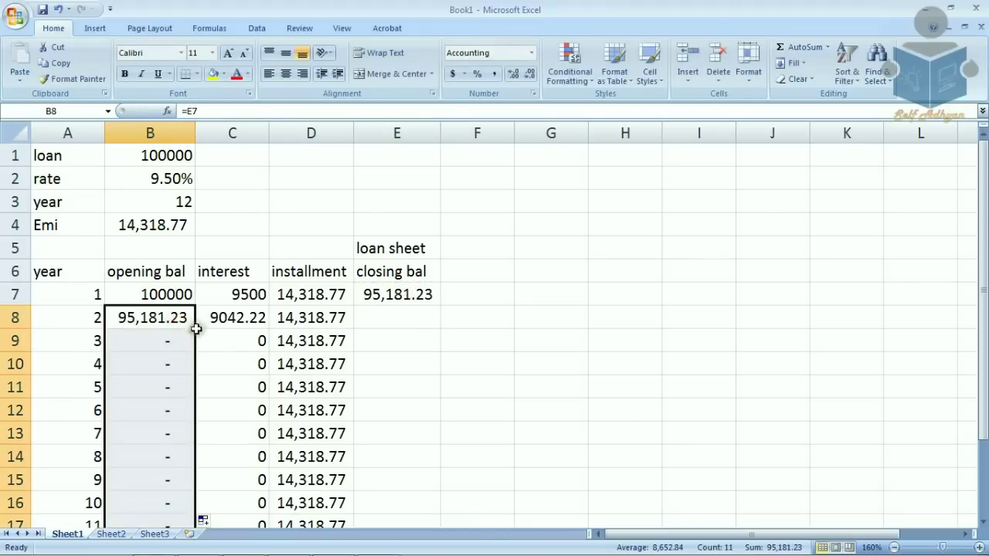
# Step: Fill the closing balance formula down to year 12, confirming it ends at (0.00)
pyautogui.click(393, 294)
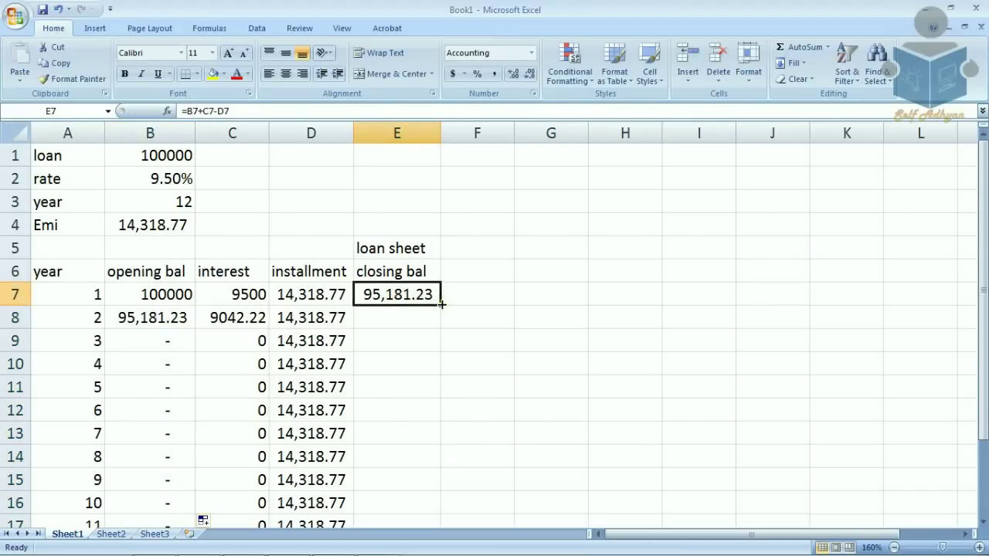
pyautogui.doubleClick(441, 304)
pyautogui.click(381, 356)
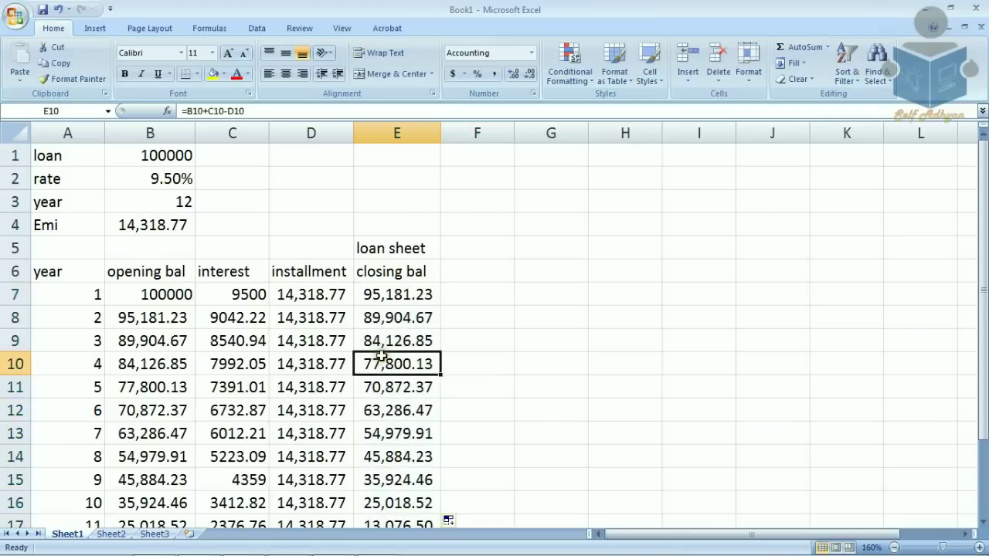
pyautogui.scroll(-2, 382, 356)
pyautogui.scroll(-1, 390, 347)
pyautogui.click(399, 342)
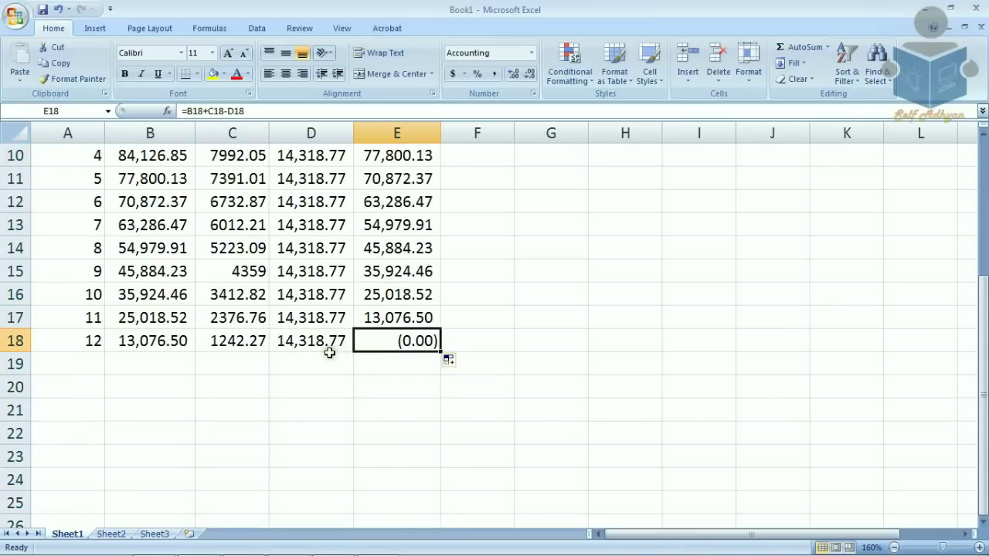
pyautogui.click(406, 359)
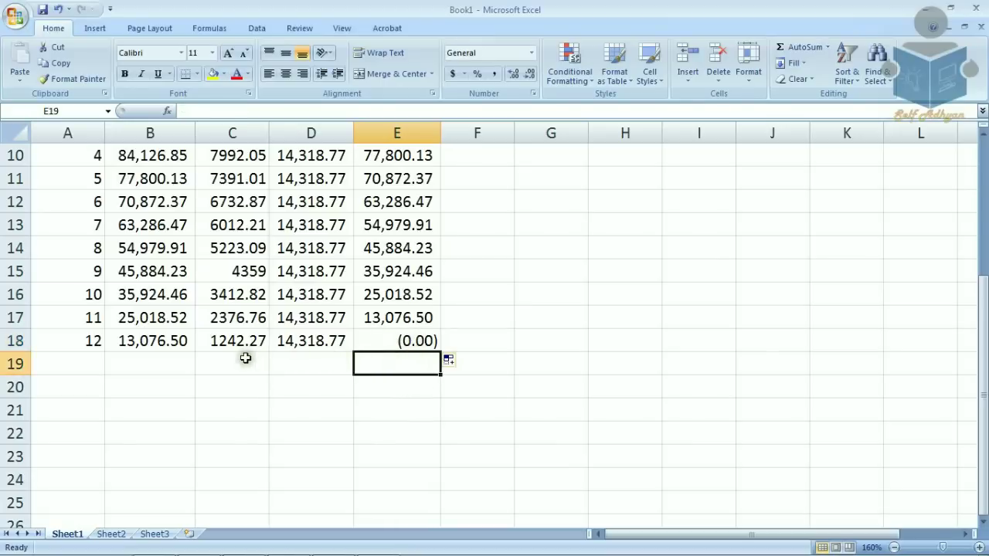
pyautogui.scroll(3, 249, 357)
pyautogui.scroll(-1, 245, 340)
pyautogui.scroll(-1, 244, 325)
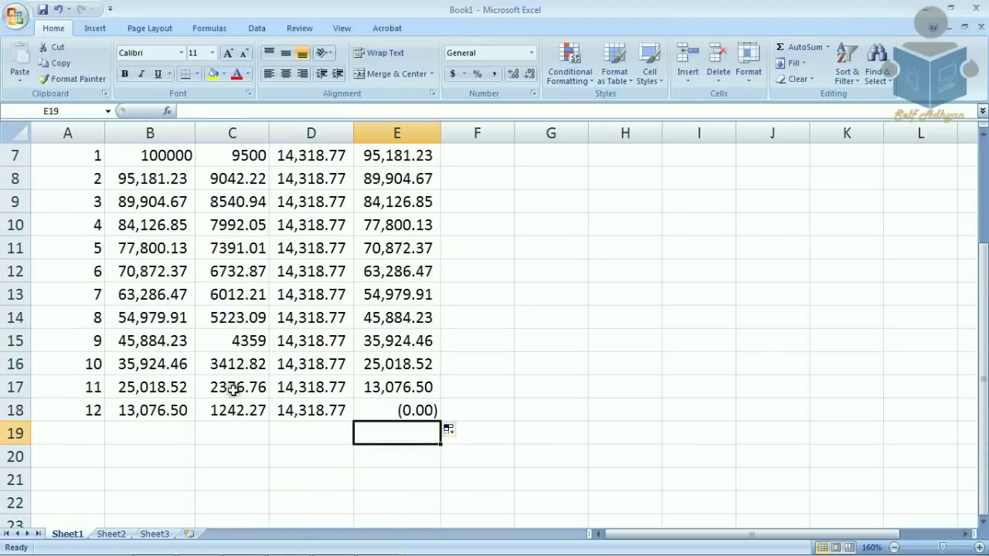
pyautogui.click(224, 435)
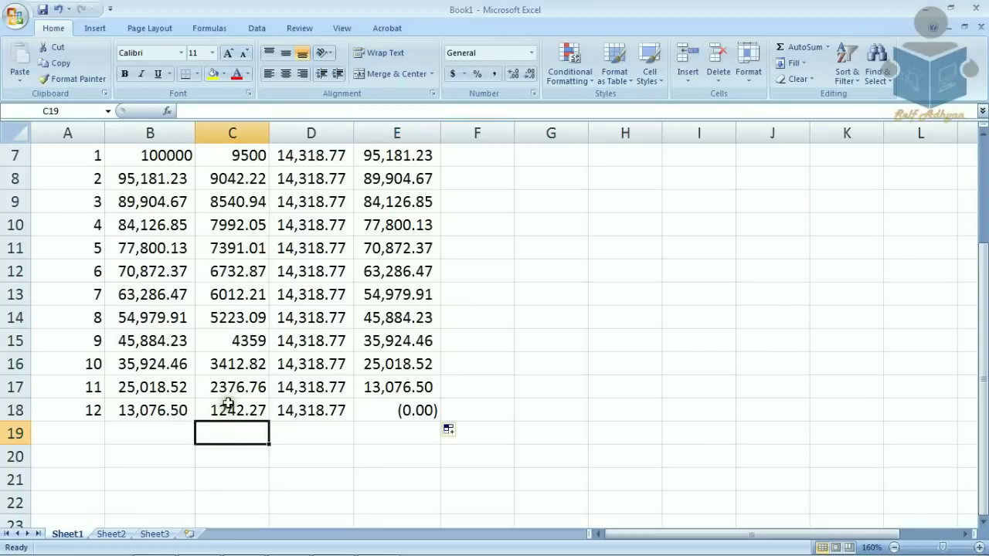
# Step: Total the interest in C19 with =SUM(C7:C18), giving 71825.3
pyautogui.click(800, 48)
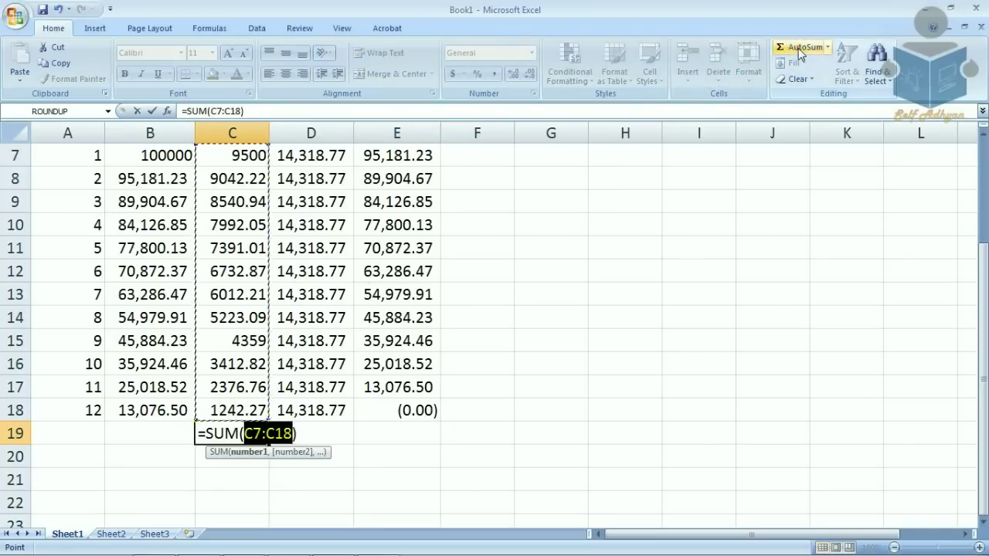
pyautogui.press('Return')
pyautogui.click(256, 431)
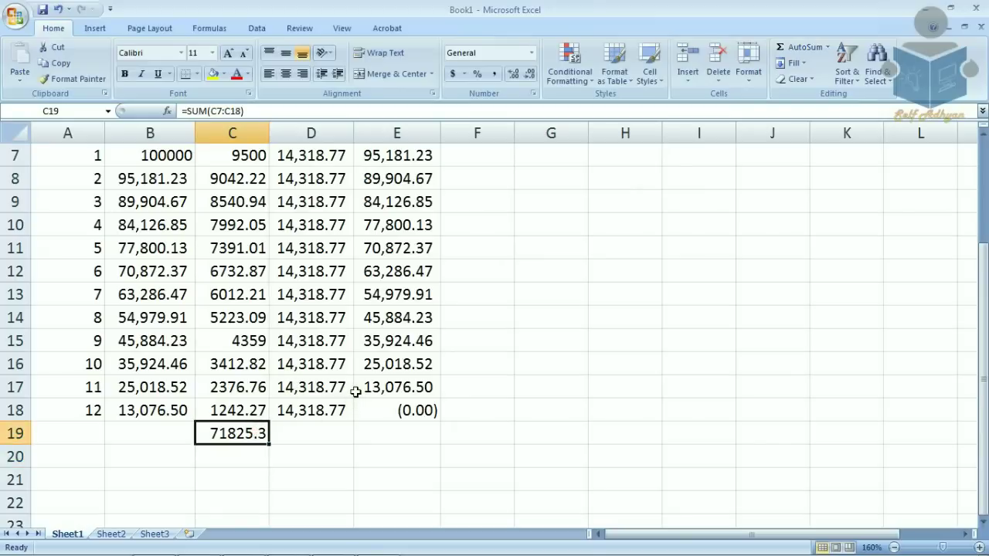
pyautogui.scroll(1, 352, 378)
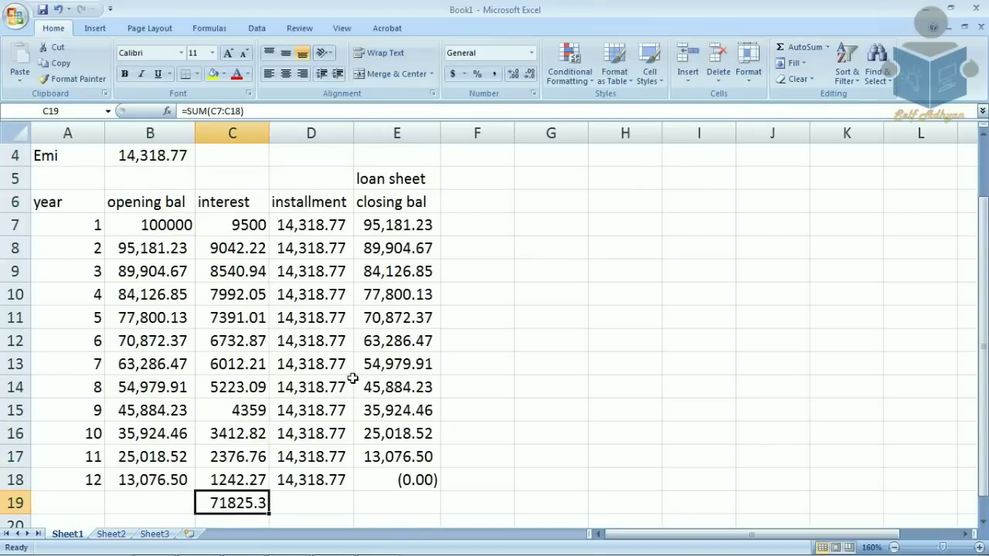
pyautogui.scroll(1, 352, 377)
pyautogui.scroll(-1, 322, 348)
pyautogui.scroll(1, 327, 272)
pyautogui.scroll(-2, 326, 271)
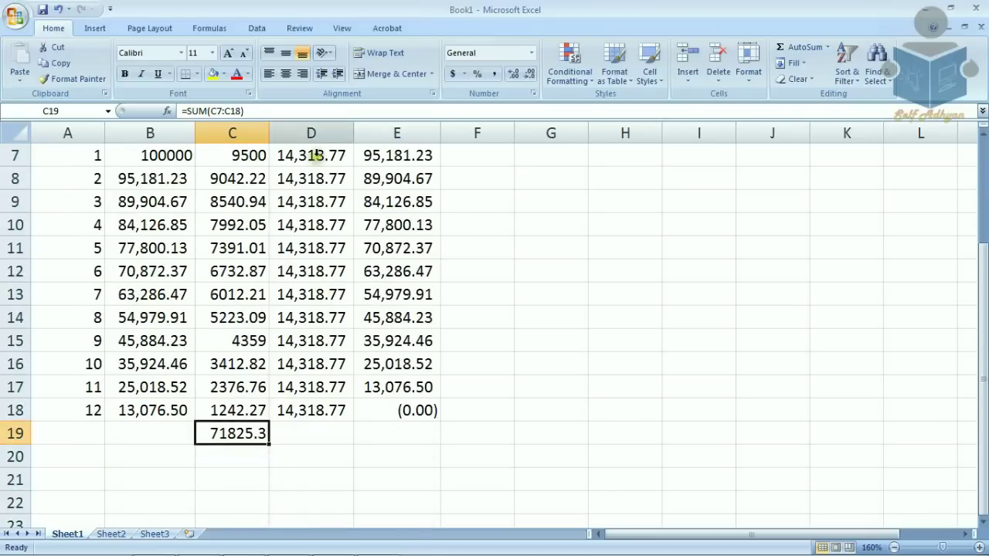
# Step: Give the C19 total a yellow fill and red font
pyautogui.click(213, 74)
pyautogui.click(235, 73)
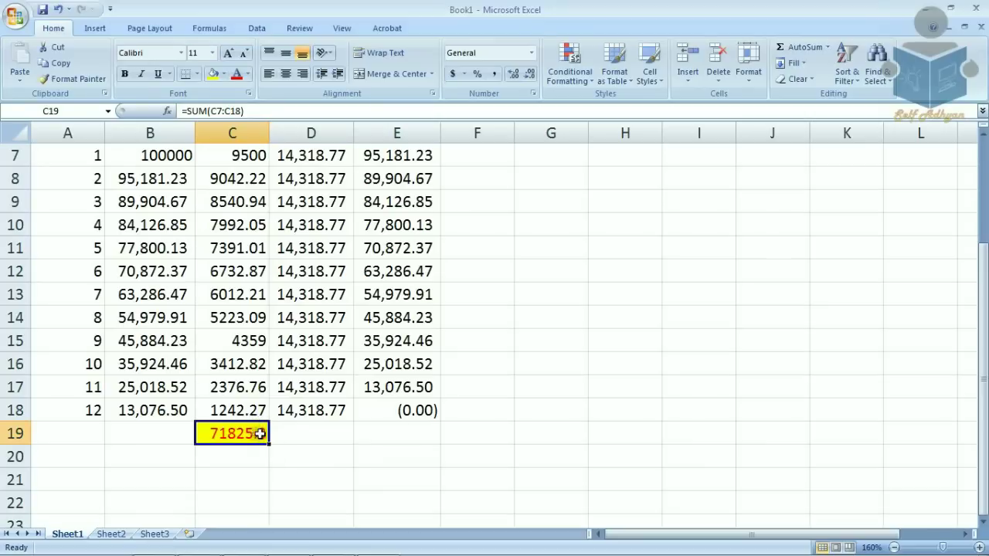
pyautogui.scroll(1, 300, 417)
pyautogui.scroll(1, 301, 421)
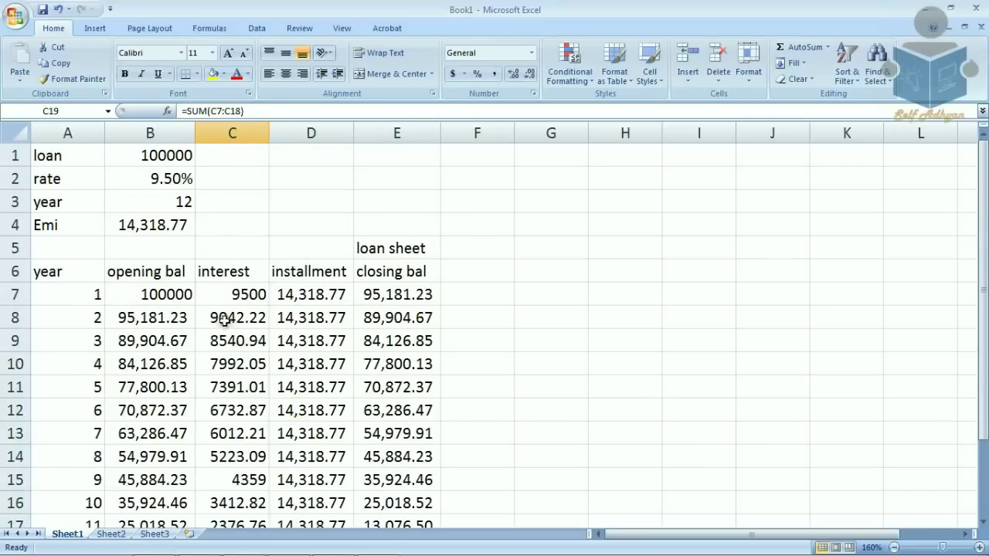
pyautogui.scroll(-2, 176, 238)
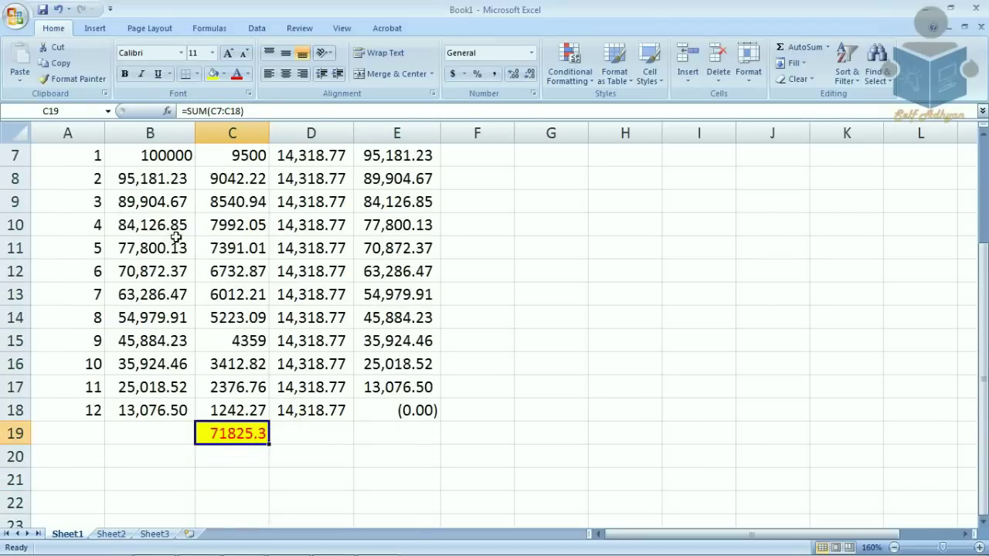
pyautogui.scroll(2, 194, 398)
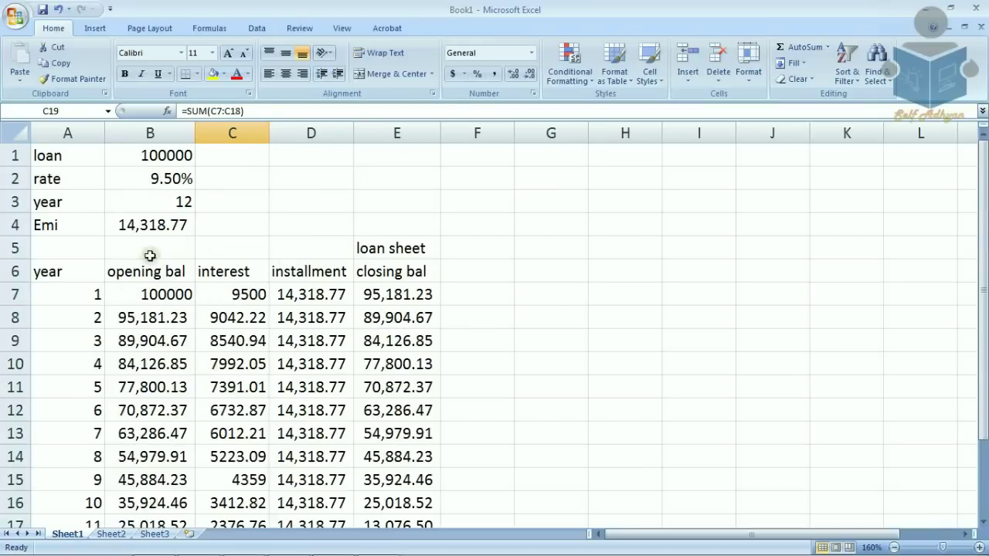
pyautogui.moveTo(78, 153); pyautogui.dragTo(181, 200)
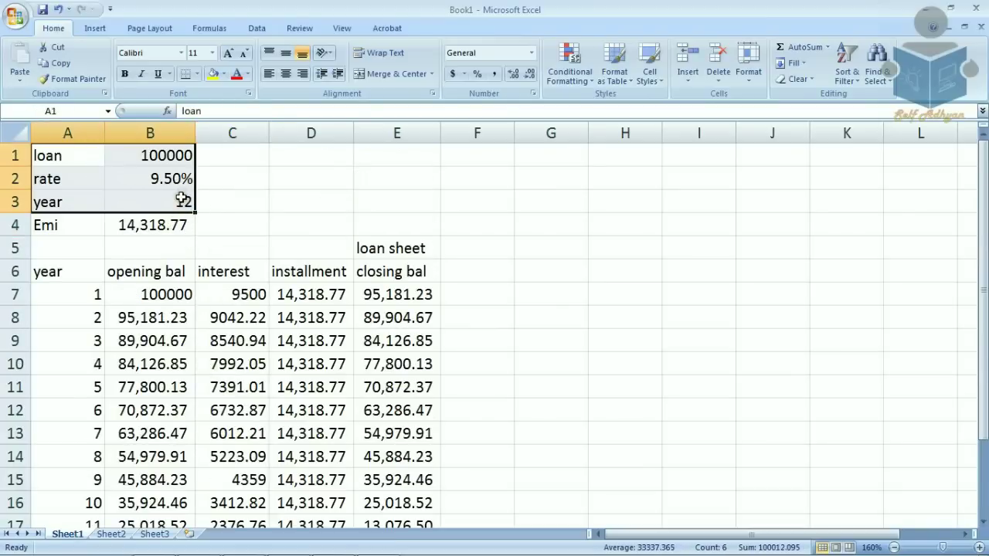
# Step: Copy the loan, rate and term inputs in A1:B3 onto Sheet2
pyautogui.hotkey('ctrl', 'c')
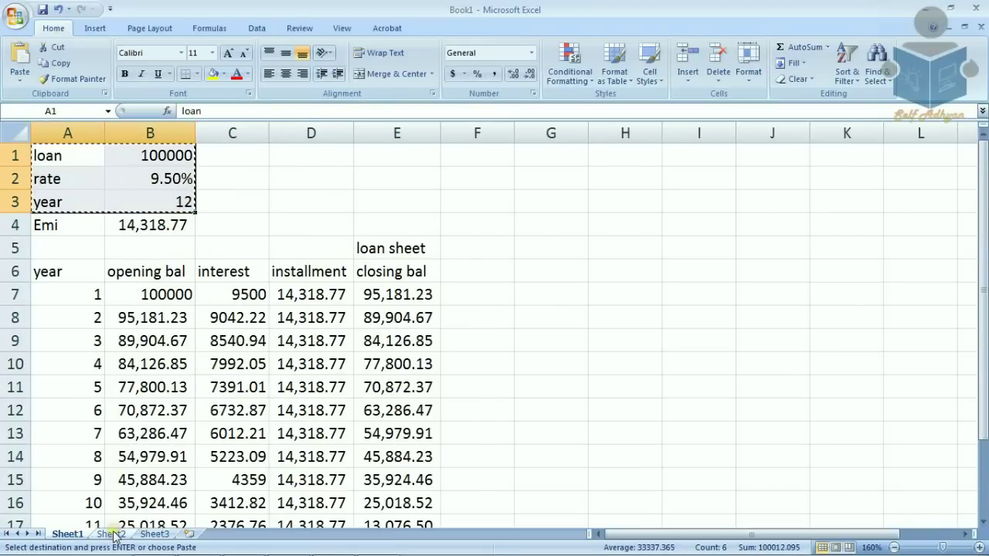
pyautogui.click(110, 534)
pyautogui.hotkey('ctrl', 'v')
pyautogui.keyDown('ctrl'); pyautogui.scroll(3, 182, 312); pyautogui.keyUp('ctrl')
pyautogui.keyDown('ctrl'); pyautogui.scroll(1, 187, 307); pyautogui.keyUp('ctrl')
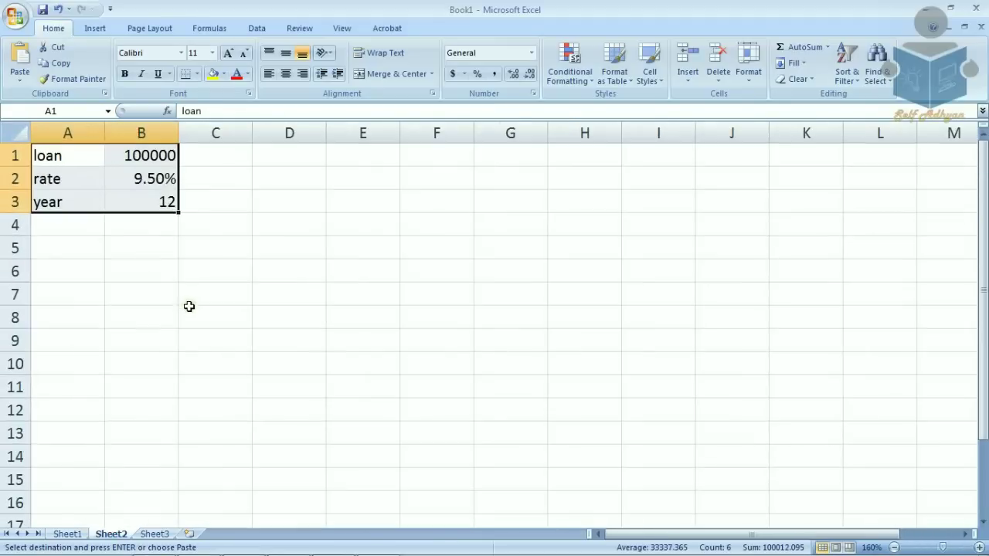
pyautogui.keyDown('ctrl'); pyautogui.scroll(-2, 88, 193); pyautogui.keyUp('ctrl')
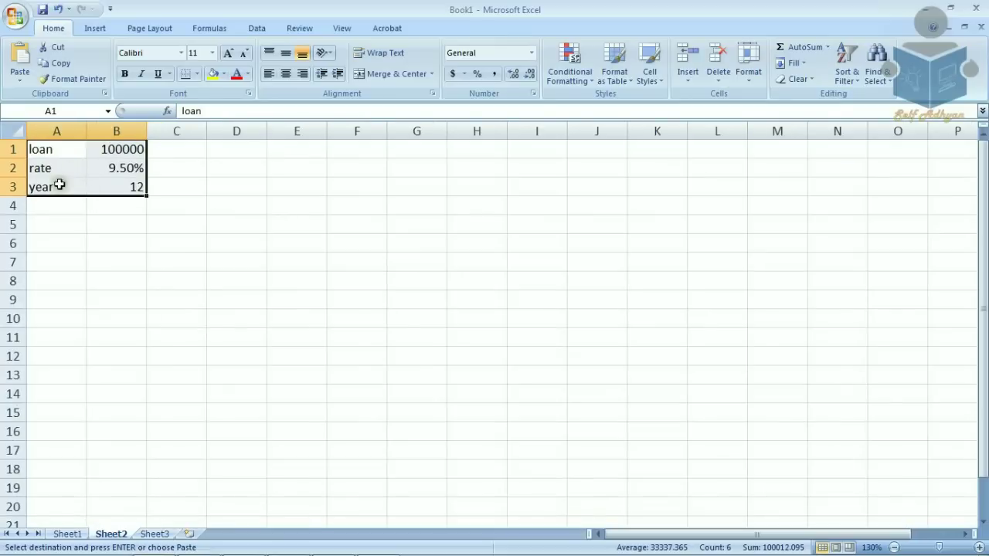
# Step: Relabel the term cell A3 from year to month
pyautogui.click(58, 186)
pyautogui.write('month')
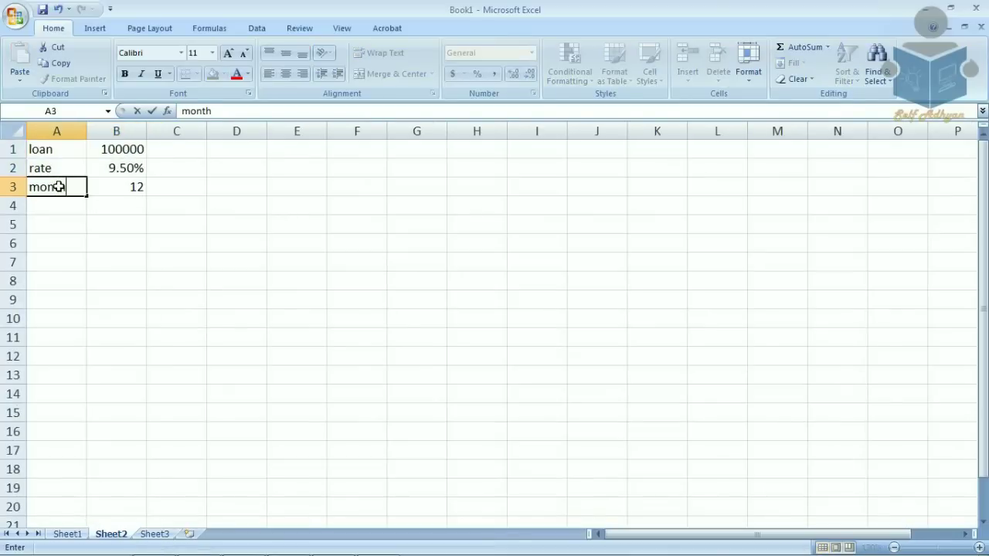
pyautogui.press('Return')
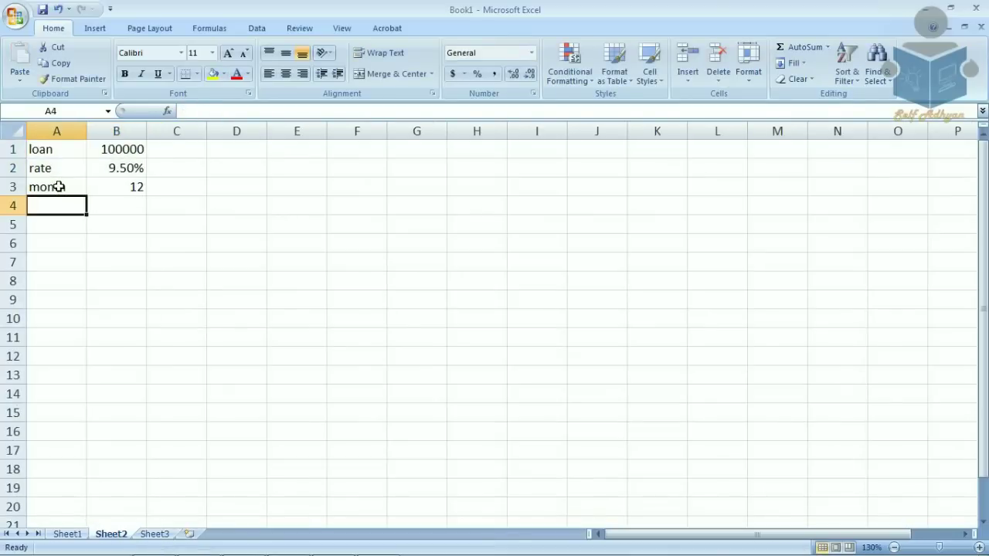
pyautogui.press('Right')
pyautogui.press('Left')
# Step: Label A4 'Emi' and enter =PMT(B2/12,B3,-B1) in B4, giving $8,768.35
pyautogui.write('Emi')
pyautogui.press('Right')
pyautogui.write('=')
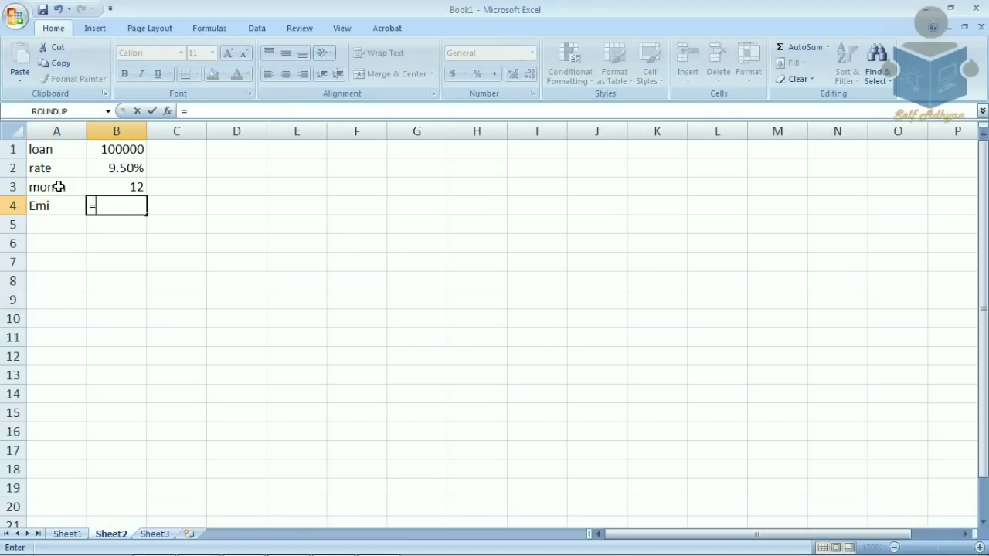
pyautogui.write('mt')
pyautogui.press('Tab')
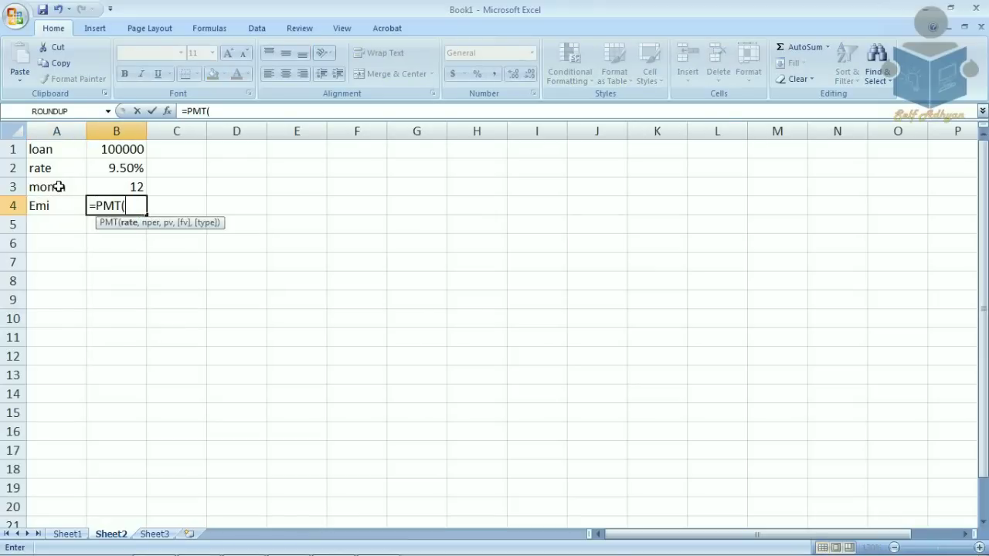
pyautogui.click(125, 170)
pyautogui.write('/12')
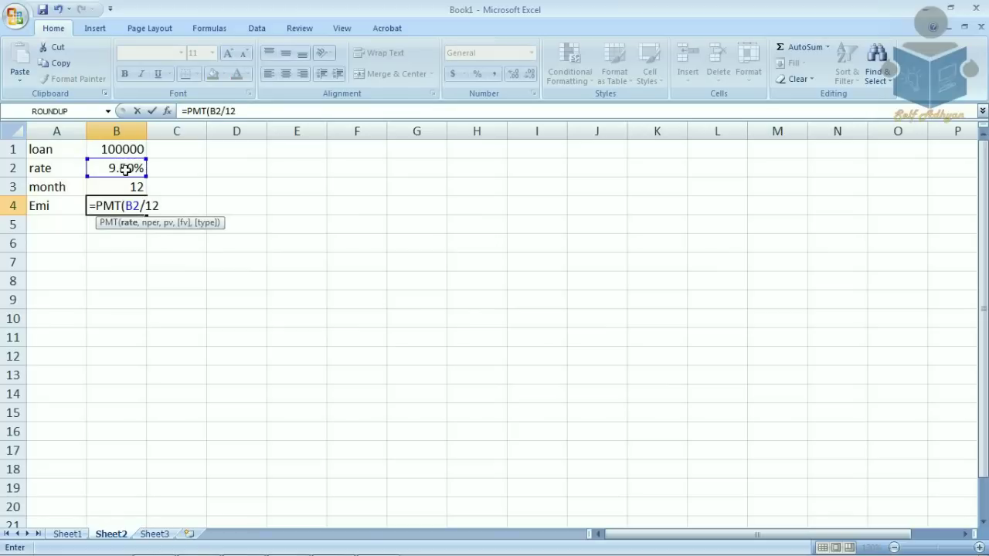
pyautogui.write(',')
pyautogui.click(125, 189)
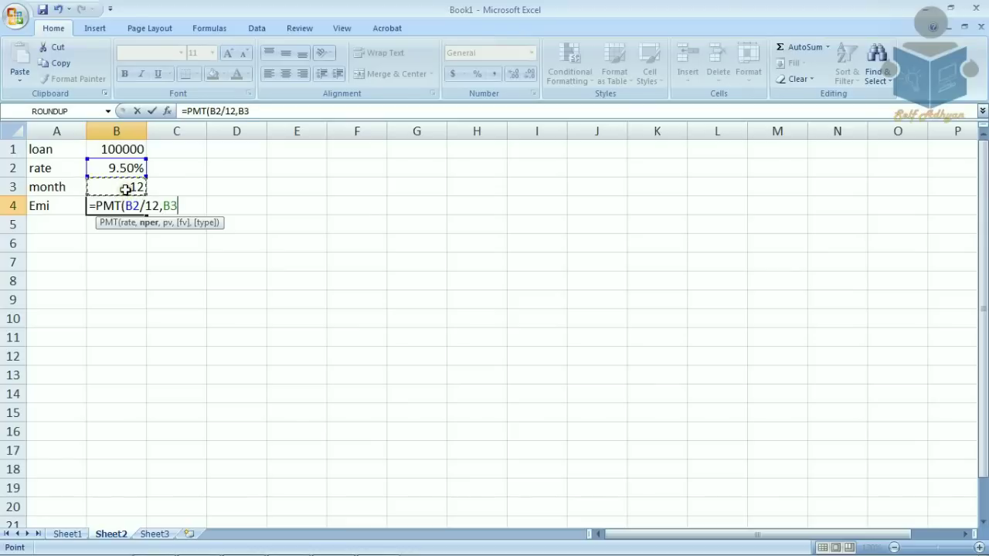
pyautogui.write(',')
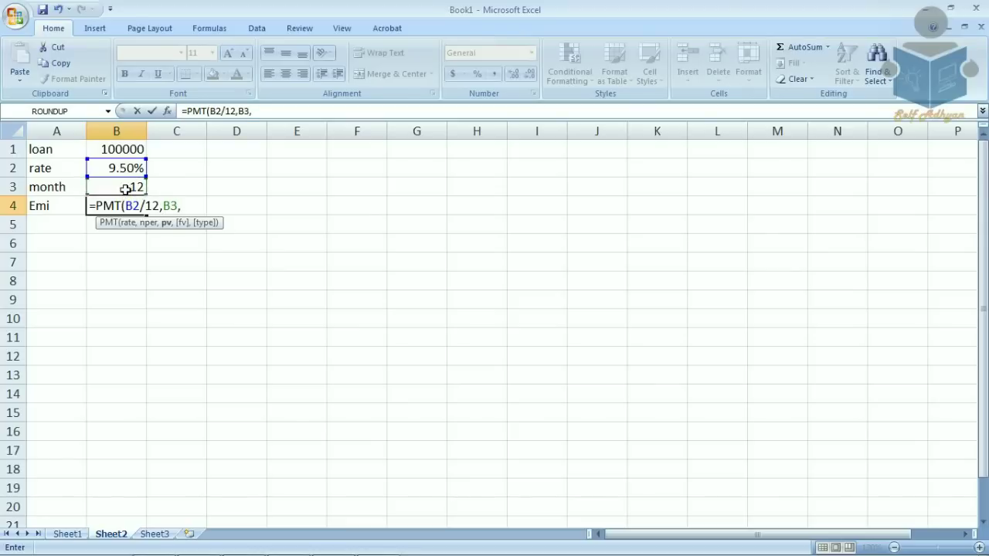
pyautogui.write('-')
pyautogui.click(132, 151)
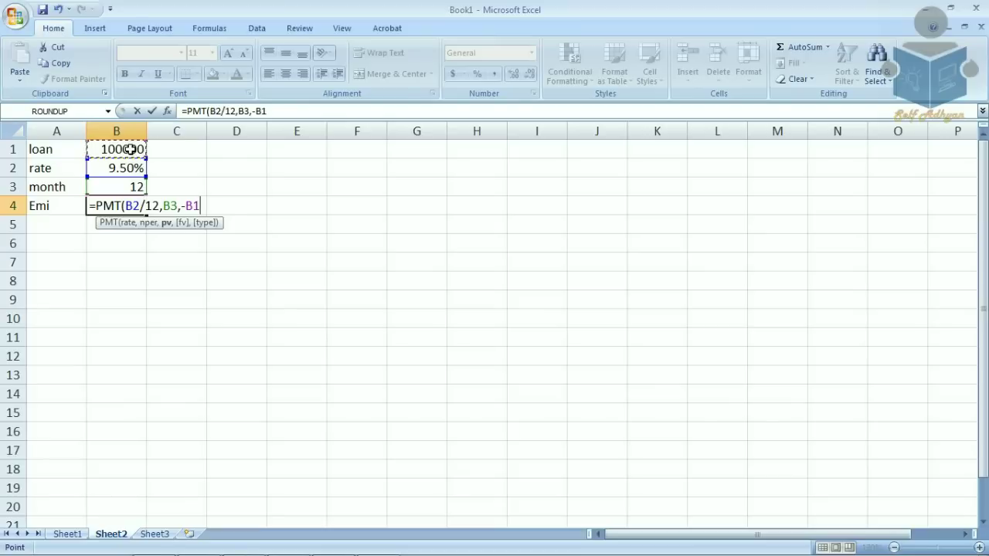
pyautogui.write(')')
pyautogui.press('Return')
pyautogui.press('Up')
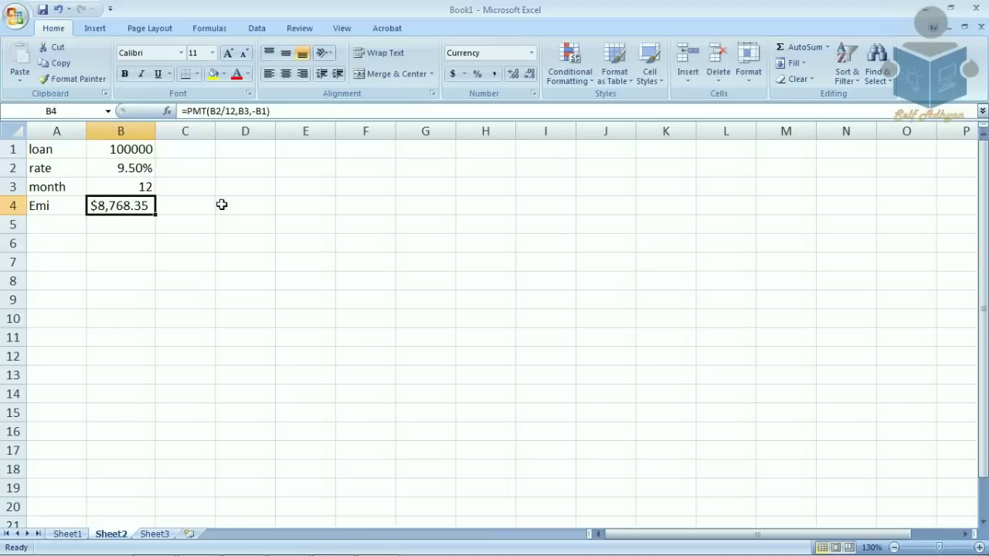
# Step: Apply Comma Style to the Emi in B4 and add a 'Loan sheet' title in F5
pyautogui.click(495, 74)
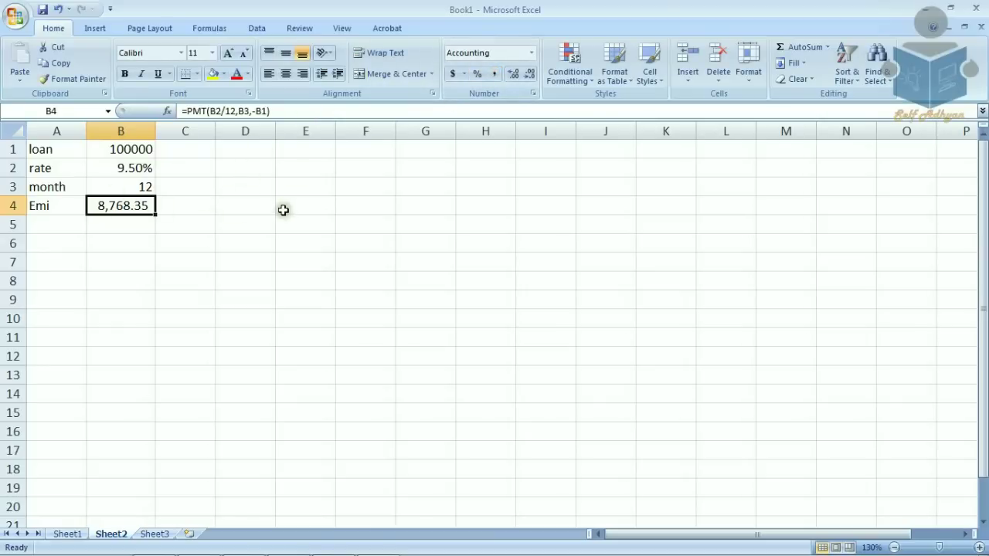
pyautogui.click(347, 223)
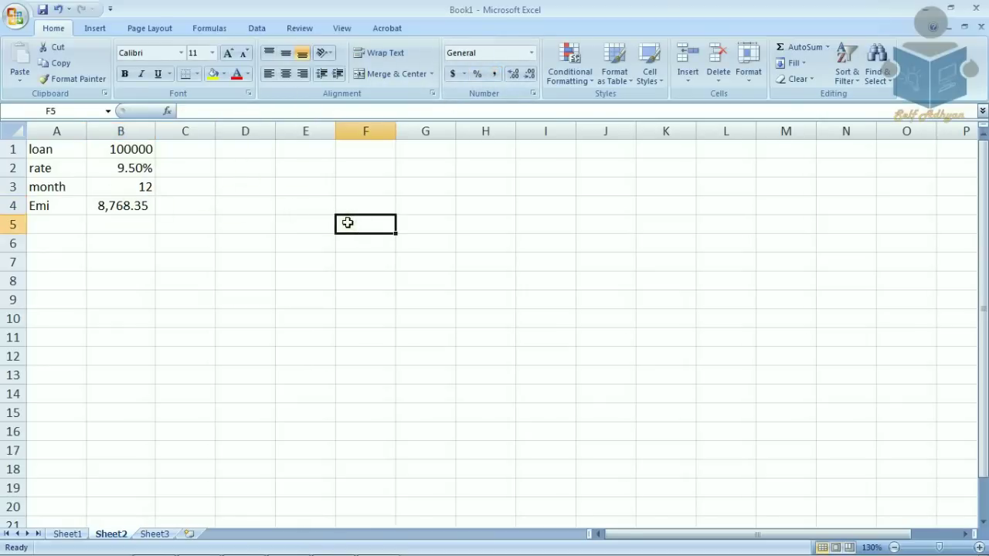
pyautogui.write('Loan sheet')
pyautogui.press('Left')
pyautogui.press('Left')
pyautogui.press('Left')
pyautogui.press('Left')
pyautogui.press('Left')
# Step: Add a 'month' header in A6 and number months 1 through 12 below it
pyautogui.press('Down')
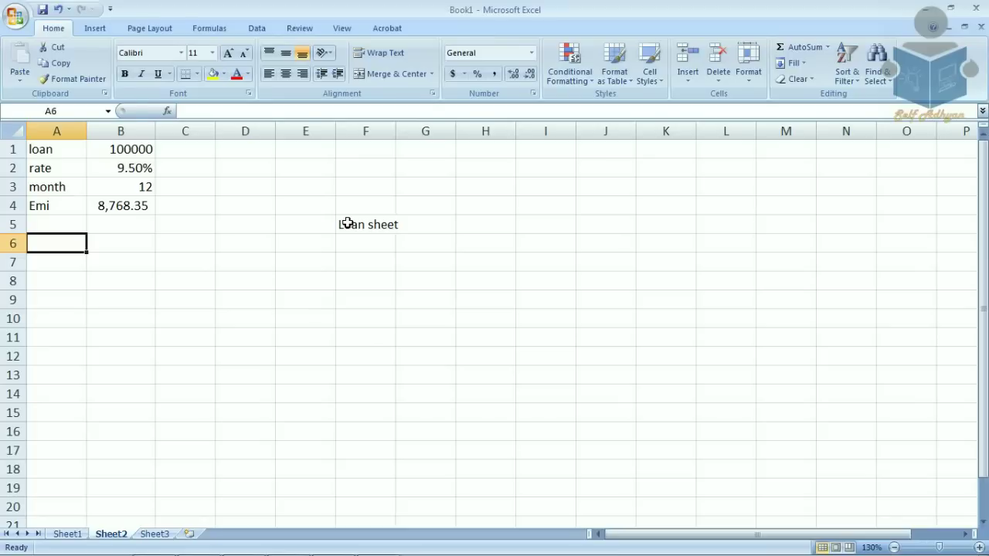
pyautogui.write('month')
pyautogui.press('Return')
pyautogui.write('1 2 3 4 5 6 7 8')
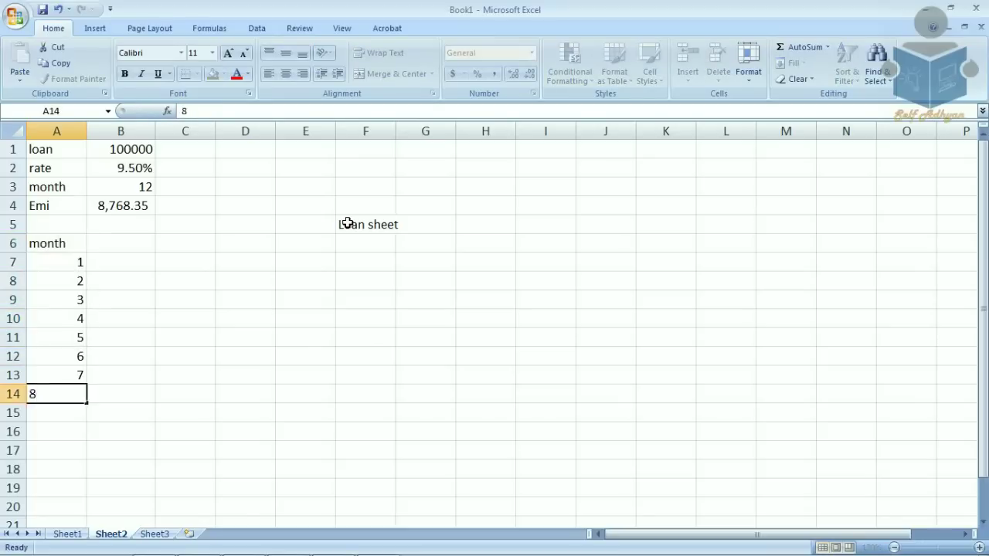
pyautogui.press('Return')
pyautogui.write('9')
pyautogui.press('Return')
pyautogui.write('10')
pyautogui.press('Return')
pyautogui.write('11')
pyautogui.press('Return')
pyautogui.write('12')
pyautogui.press('Tab')
pyautogui.press('Up')
pyautogui.press('Up')
pyautogui.press('Up')
pyautogui.press('Up')
pyautogui.press('Up')
pyautogui.press('Up')
pyautogui.press('Up')
pyautogui.press('Up')
pyautogui.press('Up')
pyautogui.press('Up')
pyautogui.press('Up')
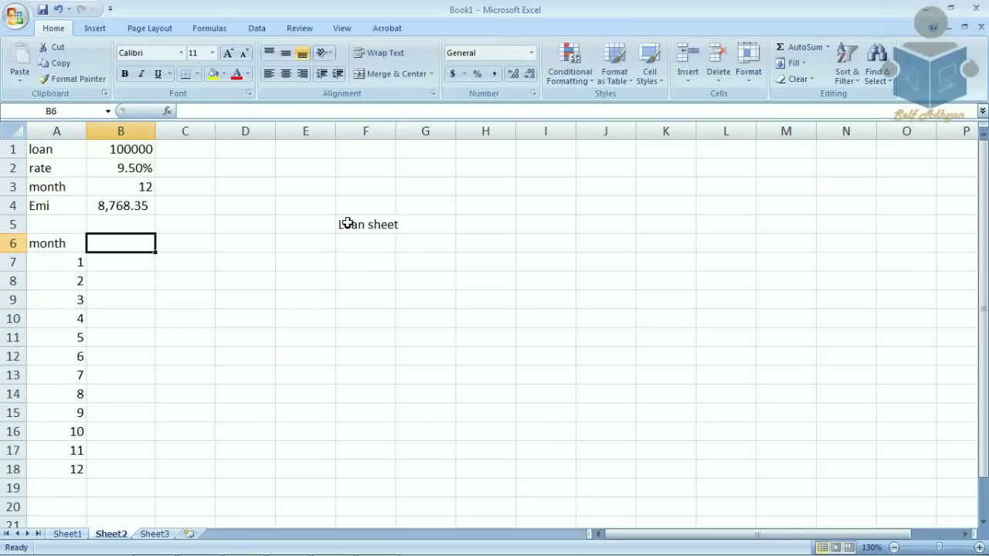
# Step: Enter headers opening bal, interest, installment and closing bal in B6:E6
pyautogui.write('opening a')
pyautogui.press('BackSpace')
pyautogui.write('bal')
pyautogui.press('Tab')
pyautogui.write('interest')
pyautogui.press('Tab')
pyautogui.write('installment')
pyautogui.press('Tab')
pyautogui.write('closing bal')
pyautogui.press('Return')
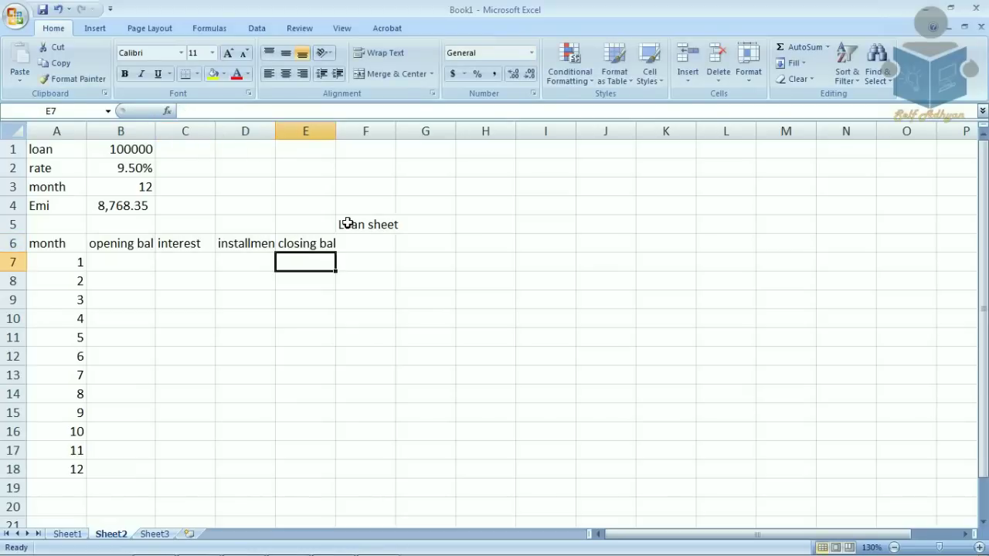
# Step: Widen columns B–E and set month 1's opening balance in B7 to =B1
pyautogui.moveTo(216, 132); pyautogui.dragTo(227, 133)
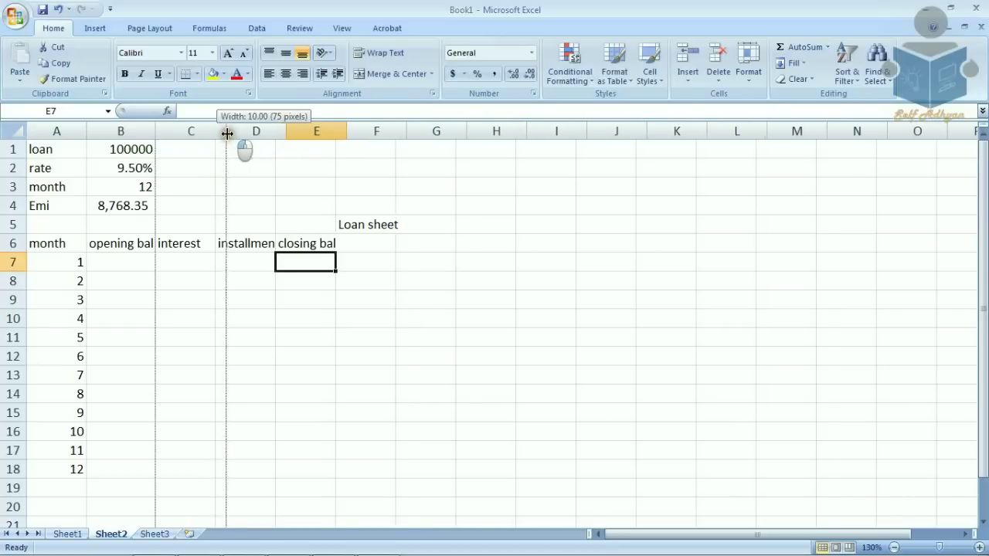
pyautogui.moveTo(291, 131); pyautogui.dragTo(310, 133)
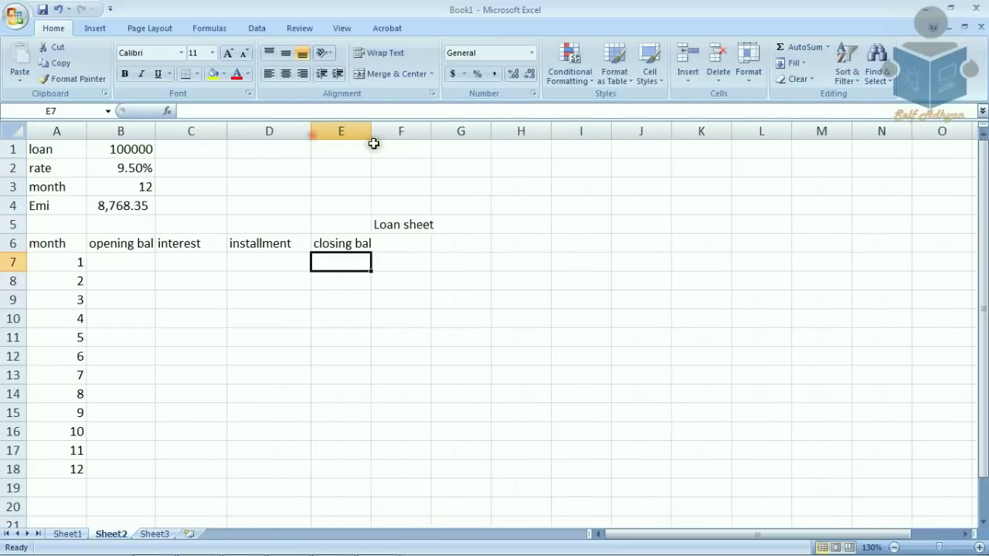
pyautogui.moveTo(372, 131); pyautogui.dragTo(397, 132)
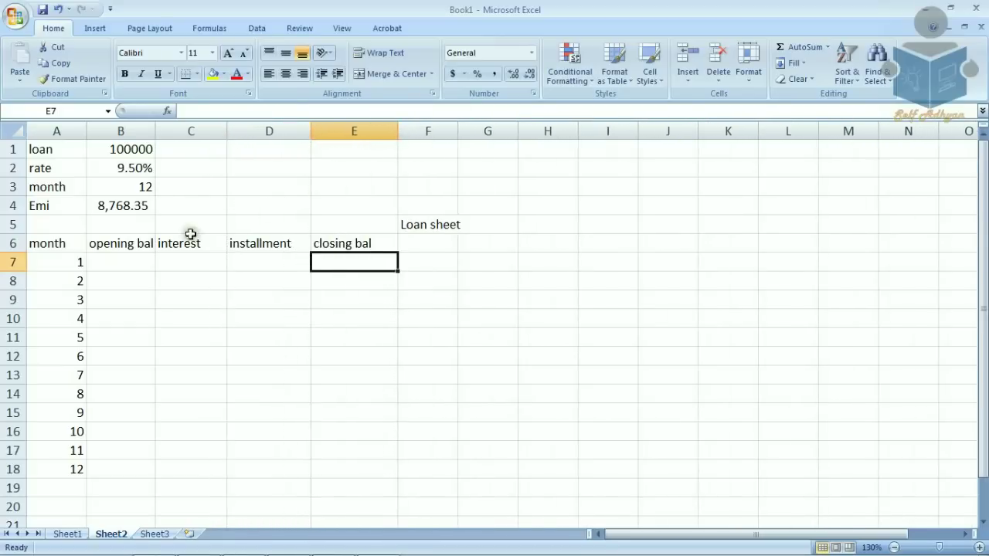
pyautogui.moveTo(155, 132); pyautogui.dragTo(199, 133)
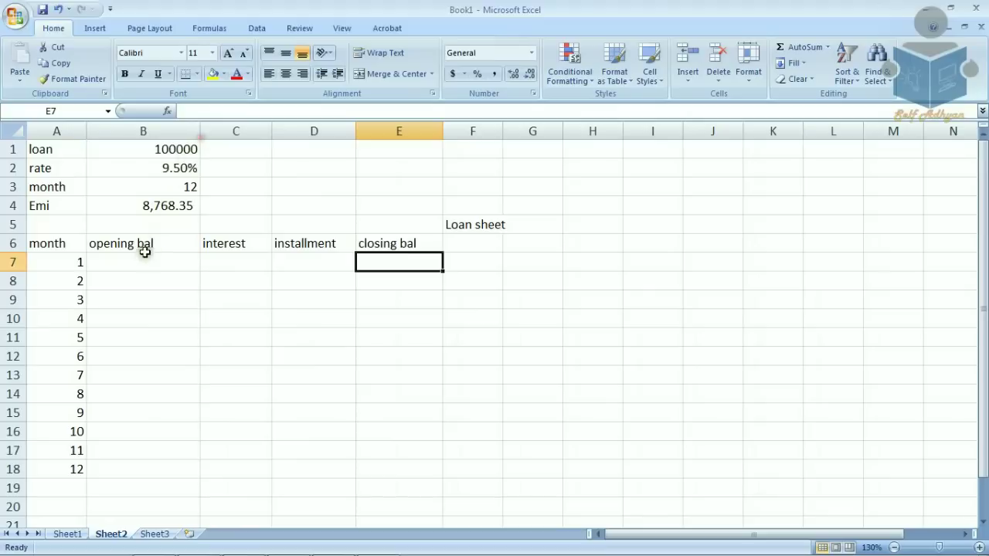
pyautogui.click(144, 258)
pyautogui.write('=')
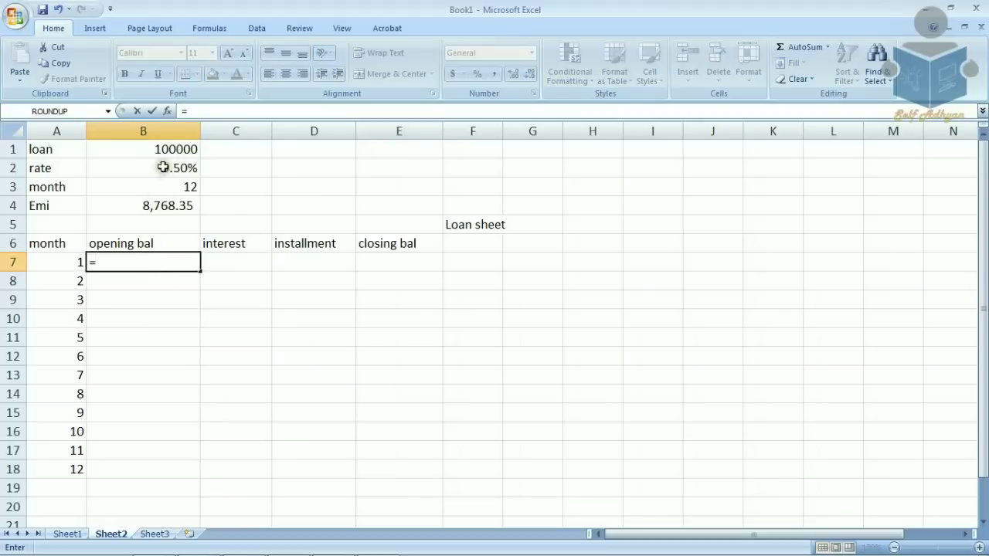
pyautogui.click(166, 149)
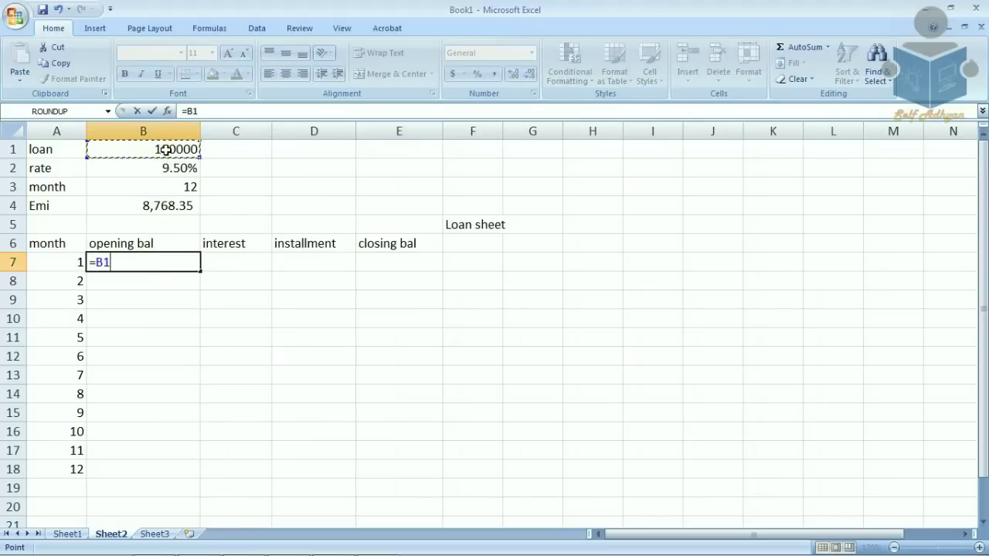
pyautogui.press('Return')
# Step: Enter month 1's interest in C7 as =B7*$B$2/12, showing 791.66667
pyautogui.click(228, 264)
pyautogui.write('=')
pyautogui.click(162, 260)
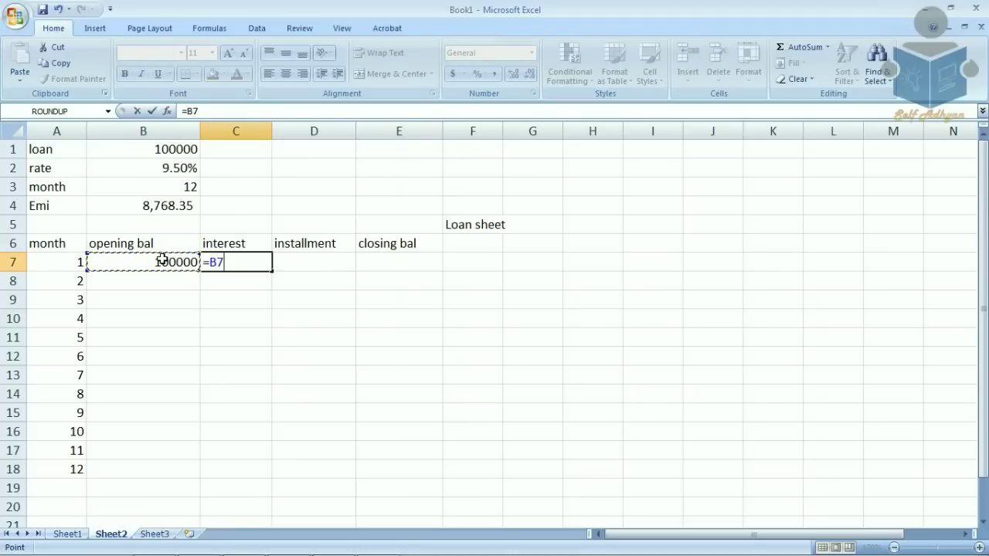
pyautogui.write('*')
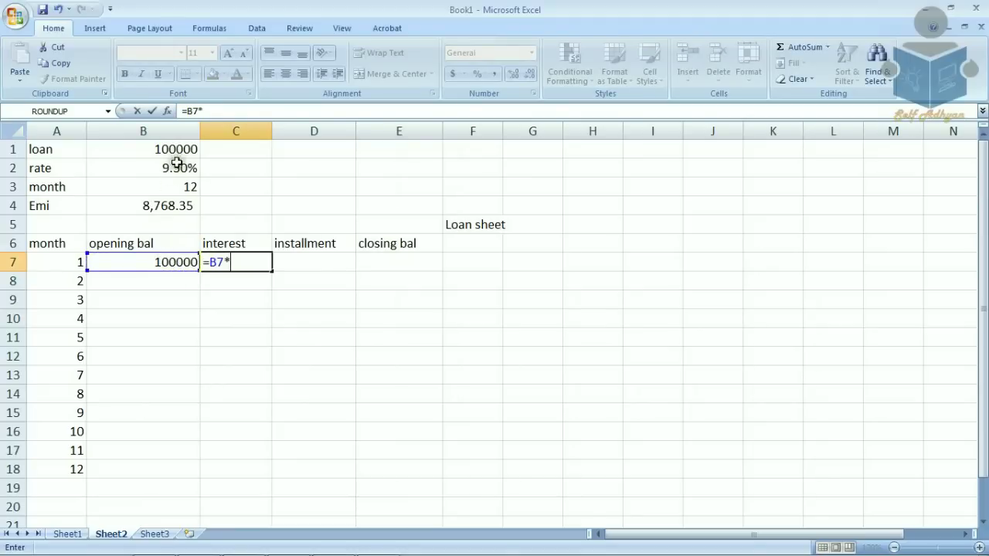
pyautogui.click(177, 163)
pyautogui.write('/12')
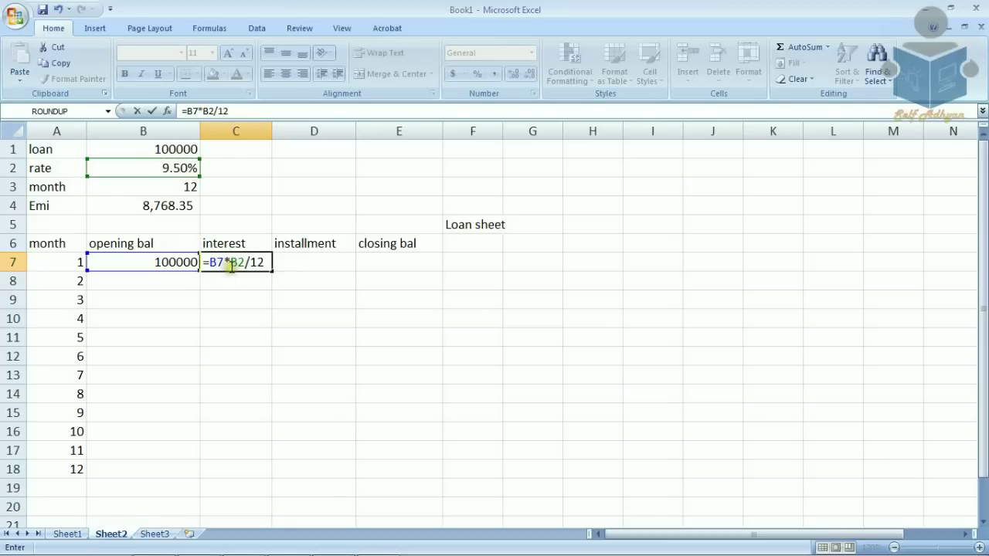
pyautogui.moveTo(230, 263); pyautogui.dragTo(271, 262)
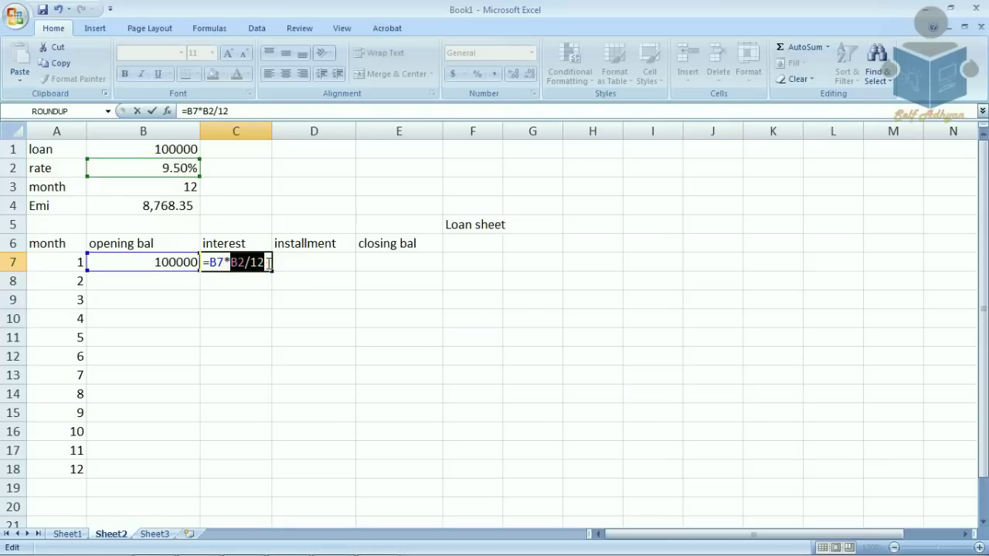
pyautogui.press('F4')
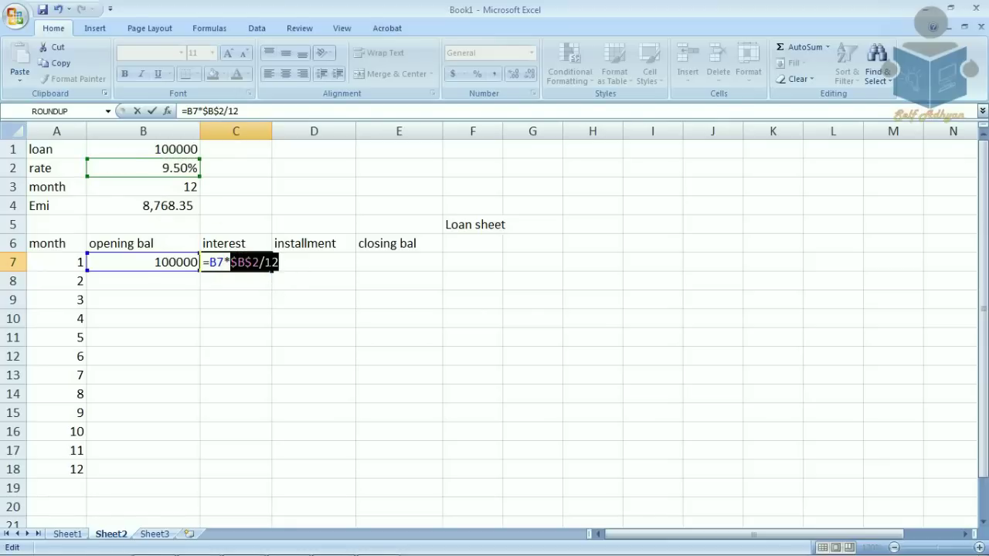
pyautogui.press('Return')
pyautogui.click(319, 262)
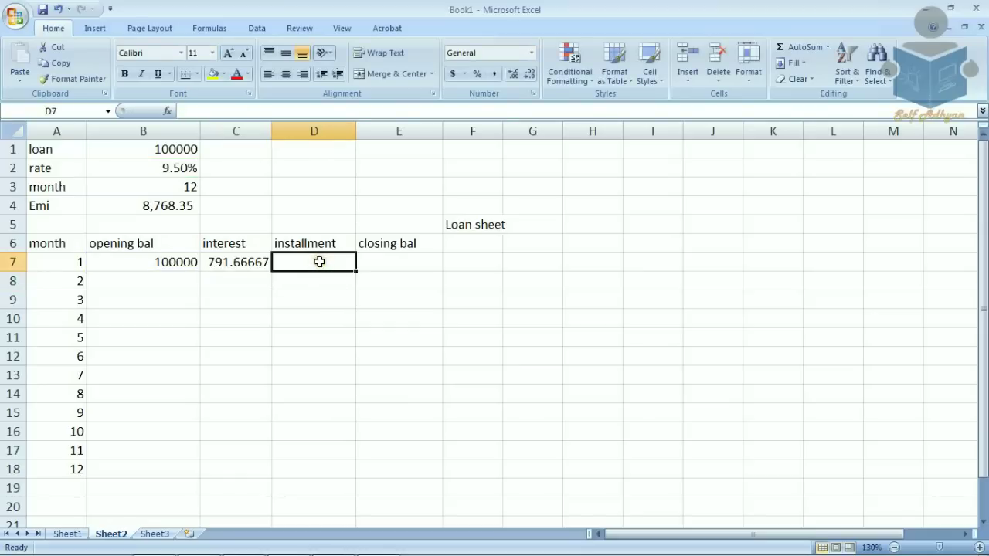
# Step: Set month 1's installment in D7 to =$B$4, showing 8,768.35
pyautogui.write('=')
pyautogui.click(149, 202)
pyautogui.moveTo(282, 261); pyautogui.dragTo(296, 261)
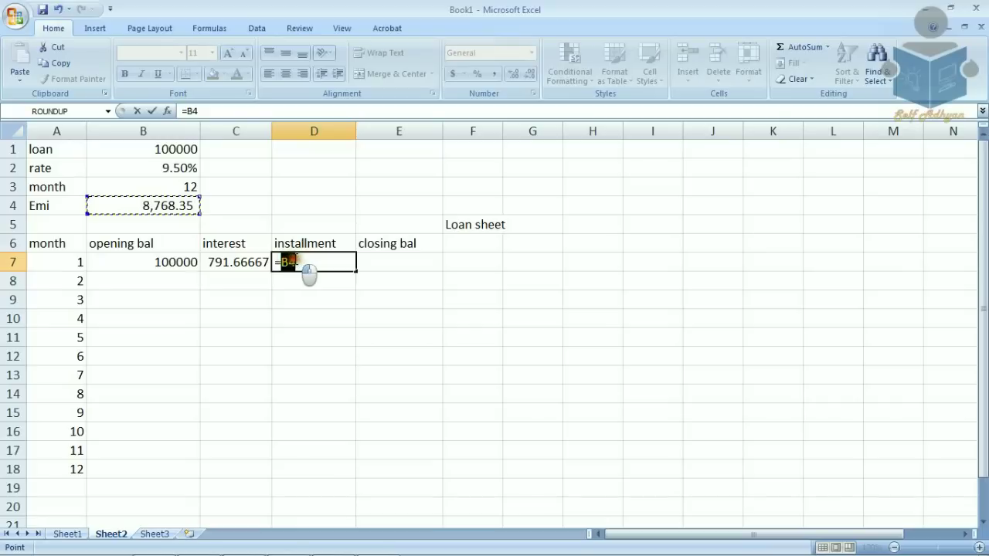
pyautogui.press('F4')
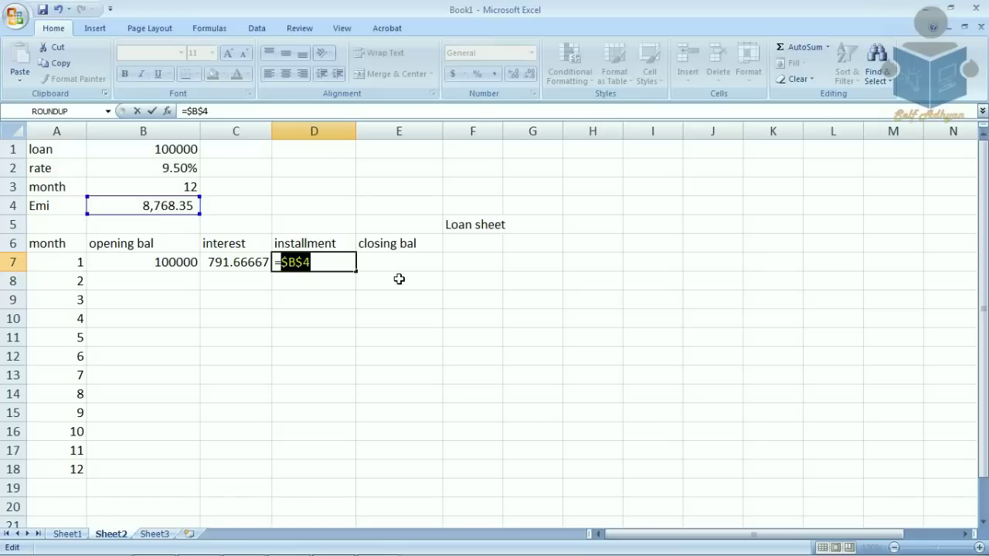
pyautogui.press('Return')
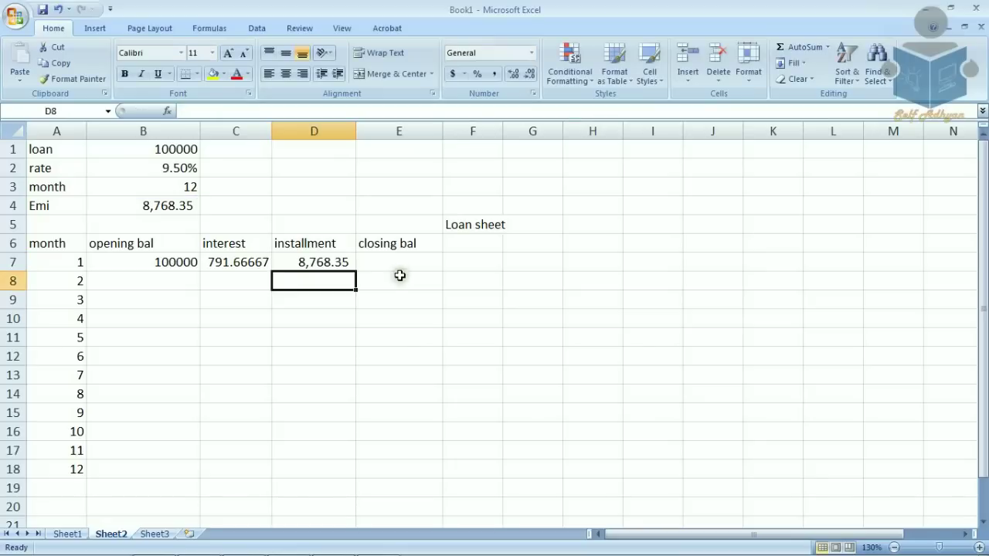
# Step: Enter month 1's closing balance in E7 as =B7+C7-D7, giving 92,023.32
pyautogui.click(400, 264)
pyautogui.write('=')
pyautogui.click(158, 263)
pyautogui.write('+')
pyautogui.click(224, 263)
pyautogui.write('-')
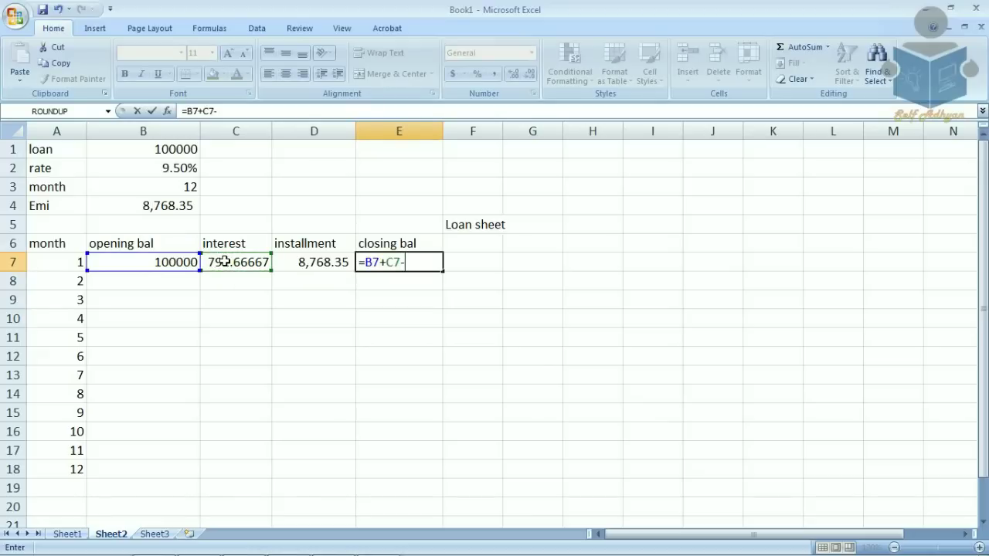
pyautogui.click(317, 257)
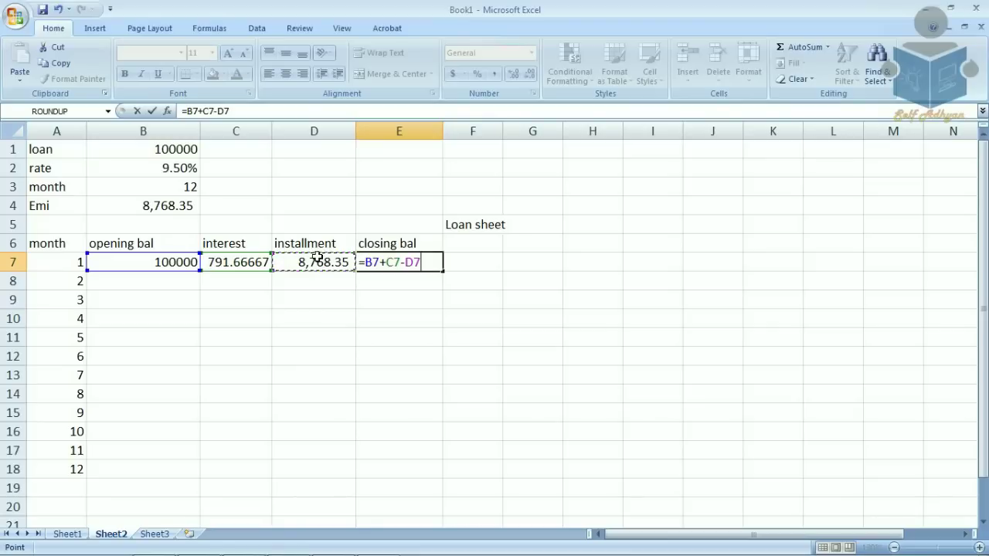
pyautogui.press('Return')
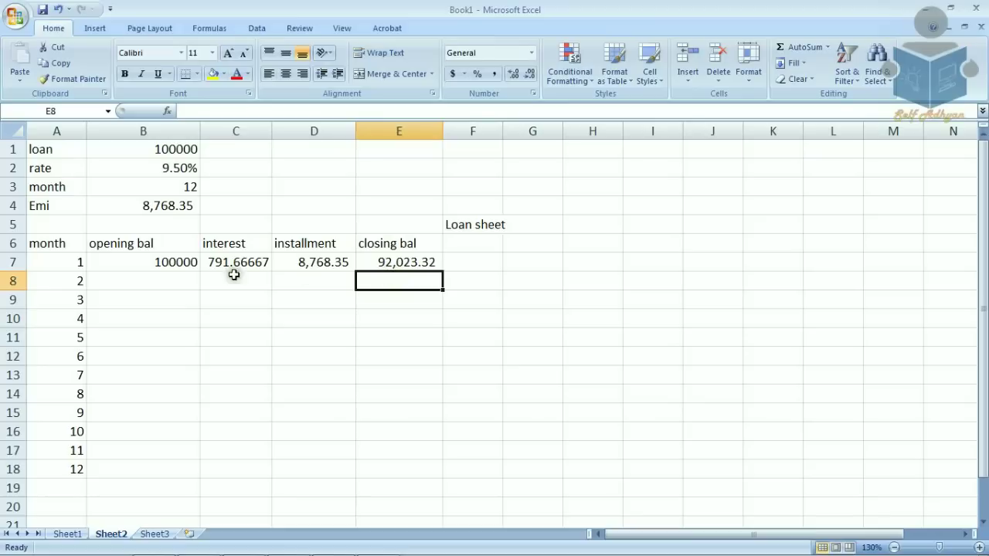
pyautogui.click(168, 280)
pyautogui.write('=')
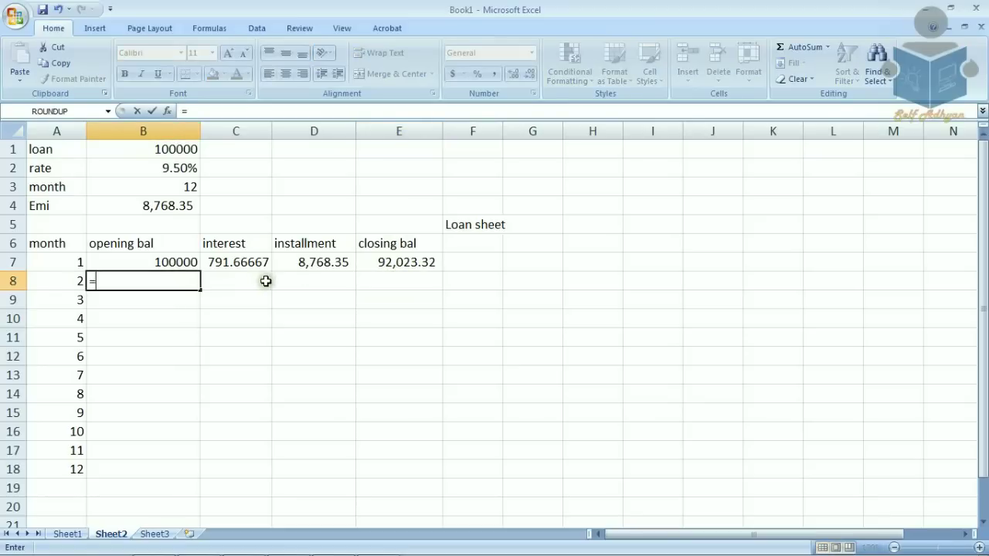
# Step: Set month 2's opening balance in B8 to =E7 and fill it down to month 12
pyautogui.click(388, 257)
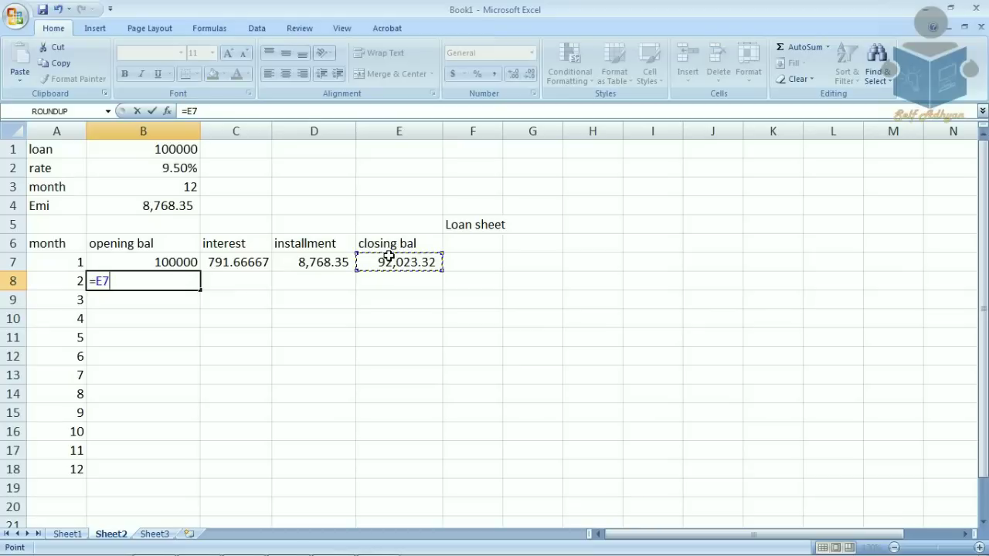
pyautogui.press('Return')
pyautogui.click(179, 282)
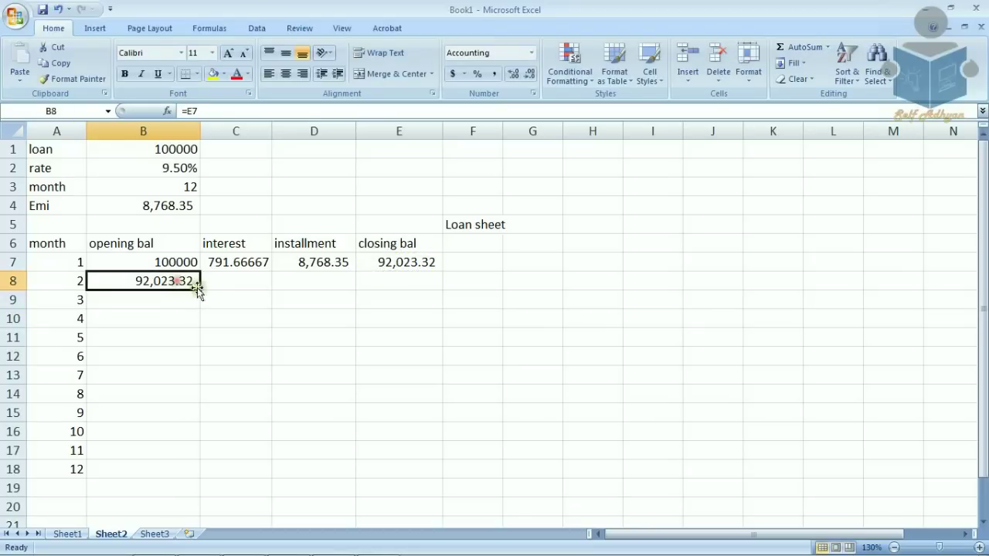
pyautogui.moveTo(199, 288); pyautogui.dragTo(199, 475)
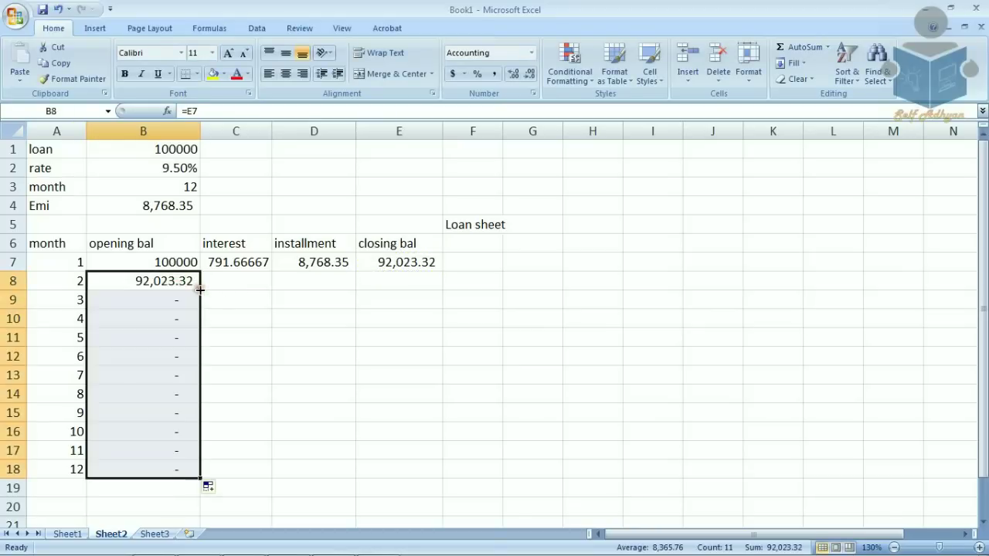
# Step: Fill the interest, installment and closing balance formulas down to row 18, ending at (0.00)
pyautogui.click(243, 264)
pyautogui.doubleClick(271, 269)
pyautogui.click(320, 272)
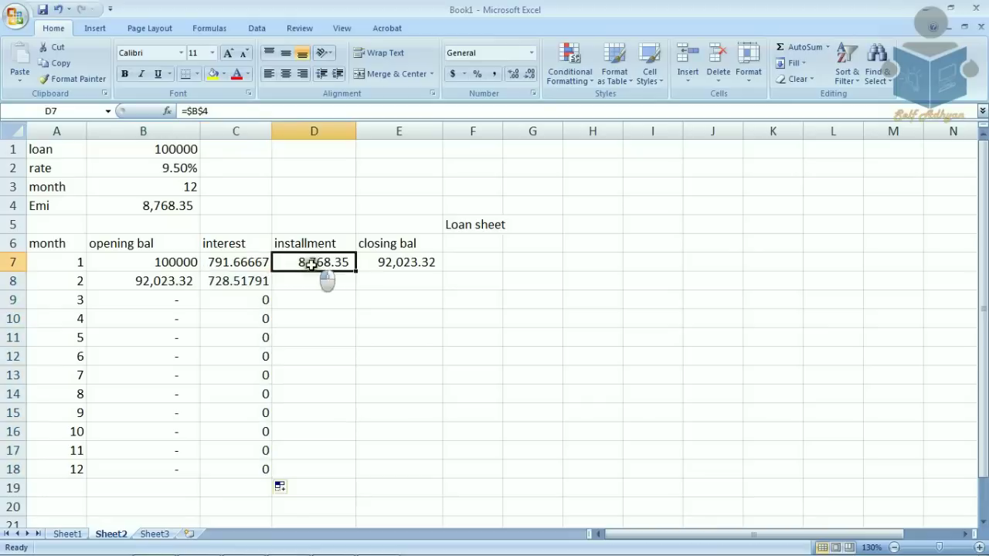
pyautogui.doubleClick(358, 271)
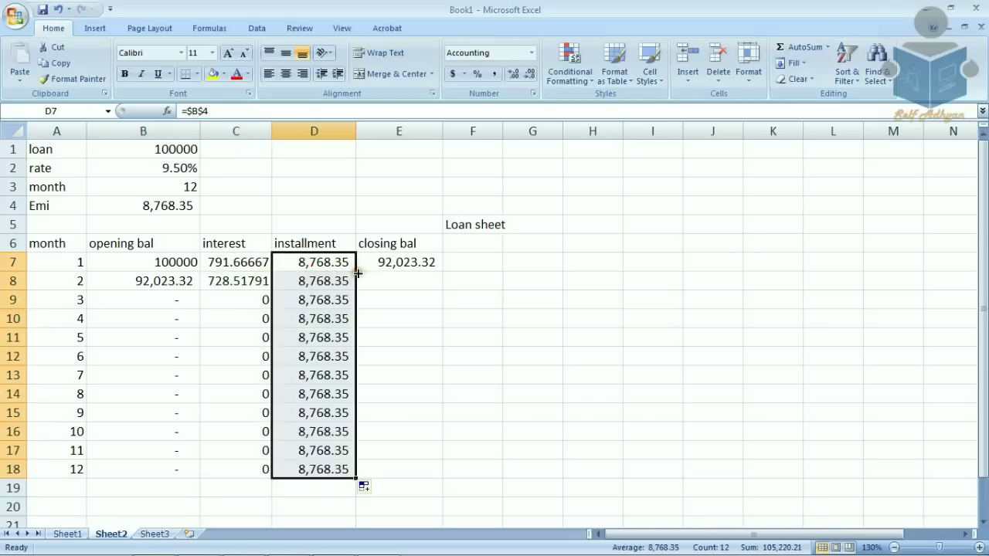
pyautogui.click(390, 271)
pyautogui.doubleClick(442, 270)
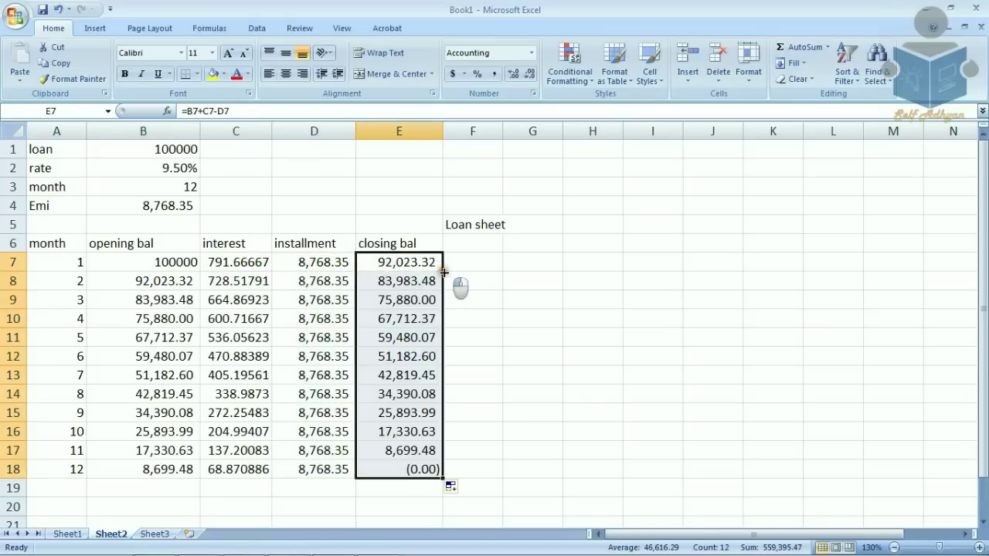
pyautogui.click(388, 463)
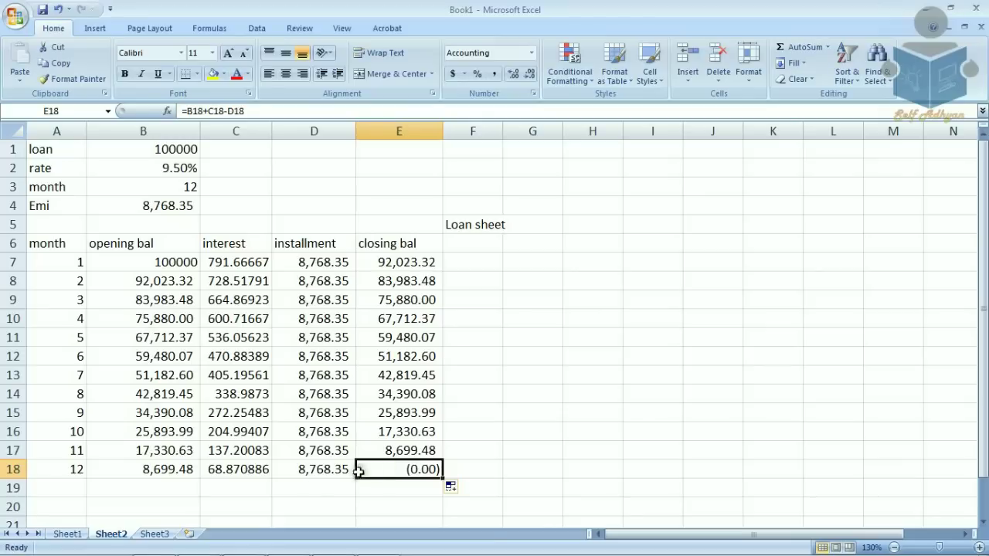
pyautogui.click(251, 487)
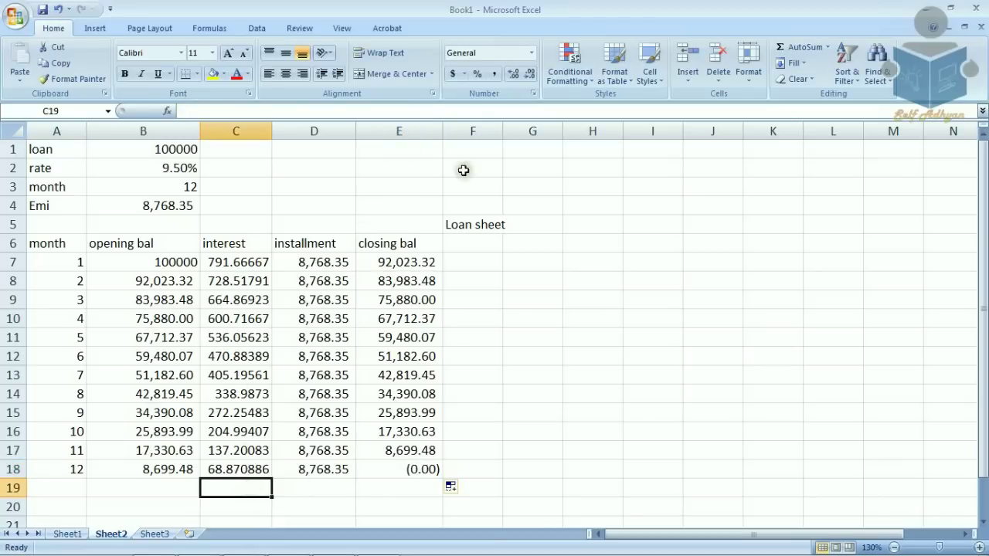
# Step: Insert =SUM(C7:C18) in C19 with AutoSum, totalling interest at 5220.2141
pyautogui.click(796, 48)
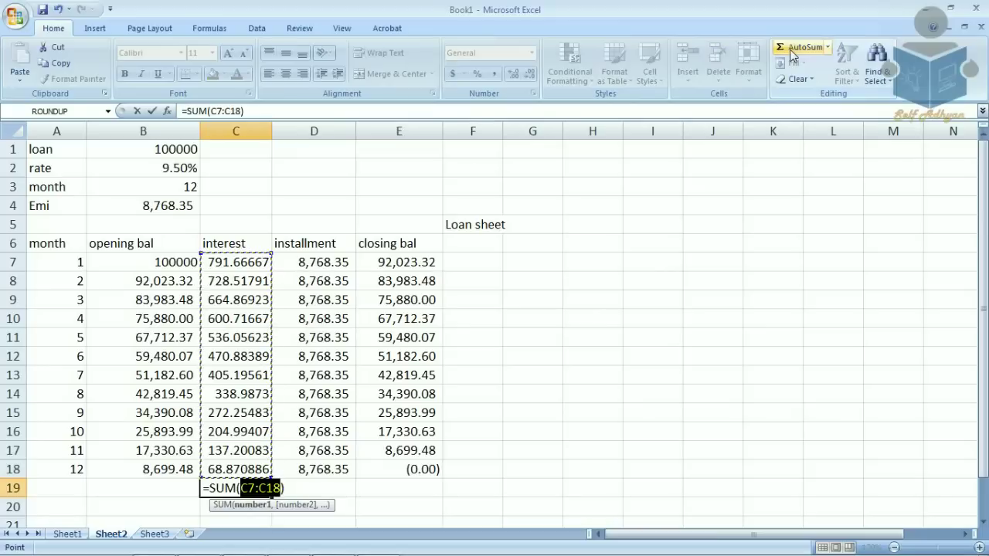
pyautogui.press('Return')
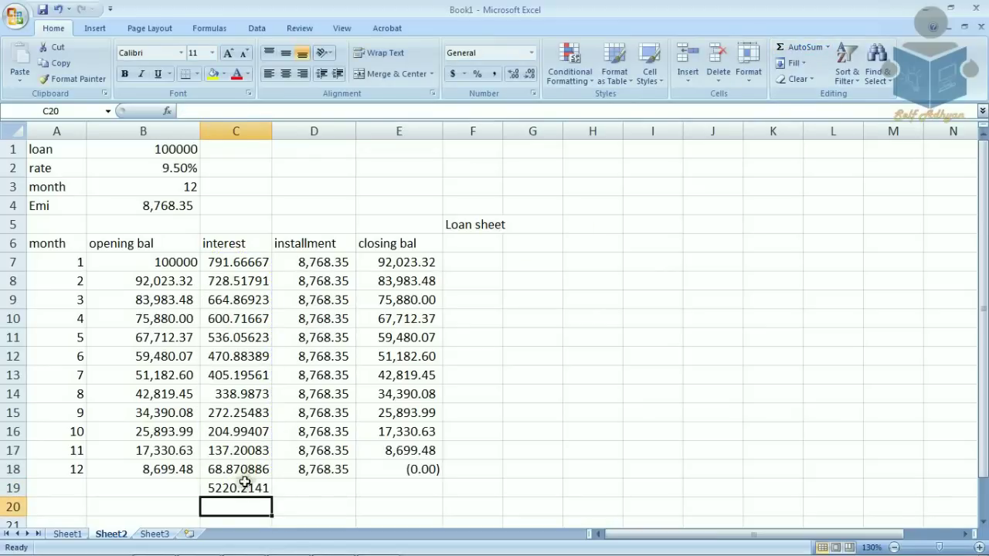
pyautogui.click(243, 488)
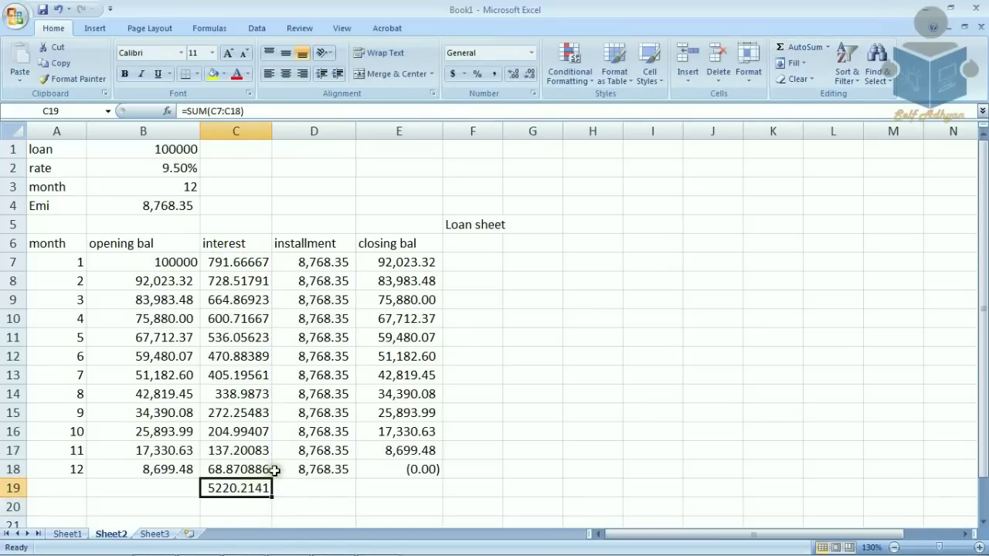